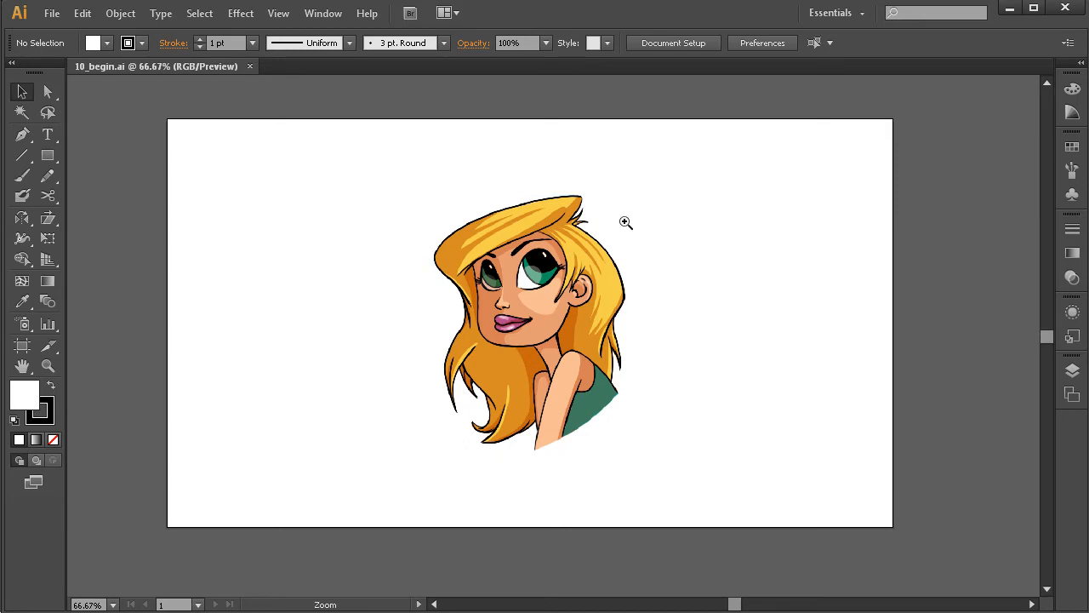
Step: Examine the pixelated edges of the raster illustration around the woman's eye on the viewer's right at close range
{"action": "key", "text": "ctrl+space"}
{"action": "left_click_drag", "start_coordinate": [662, 246], "coordinate": [460, 456]}
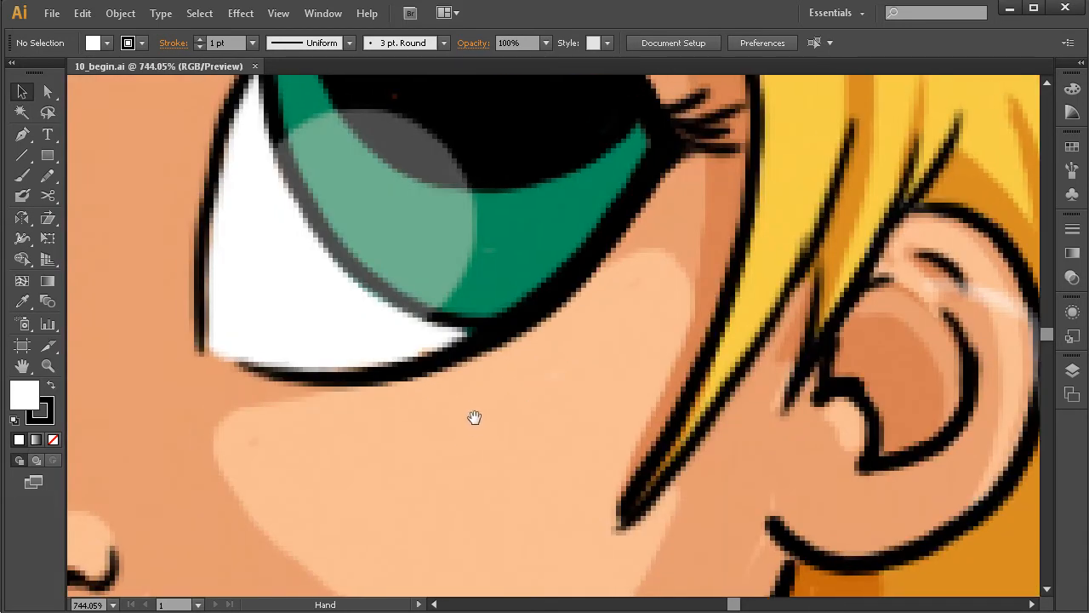
{"action": "left_click_drag", "start_coordinate": [437, 270], "coordinate": [515, 383]}
{"action": "left_click", "coordinate": [517, 372], "text": "ctrl+alt"}
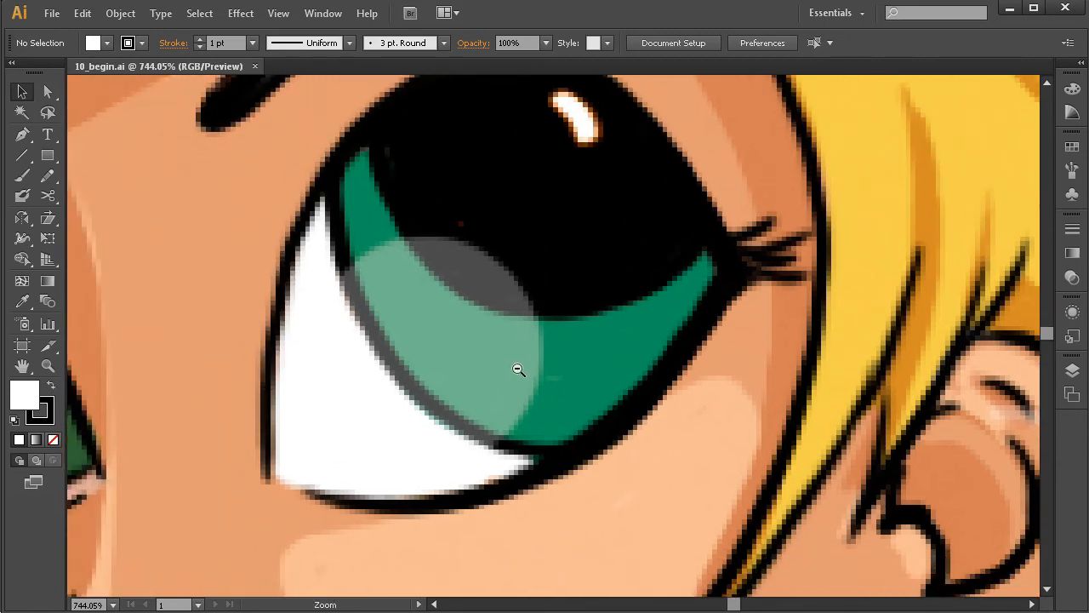
{"action": "left_click", "coordinate": [517, 371], "text": "ctrl+alt"}
{"action": "left_click", "coordinate": [517, 376], "text": "ctrl+alt"}
{"action": "left_click", "coordinate": [519, 375], "text": "ctrl+alt"}
{"action": "left_click_drag", "start_coordinate": [615, 412], "coordinate": [560, 408]}
{"action": "left_click", "coordinate": [552, 389], "text": "ctrl+alt"}
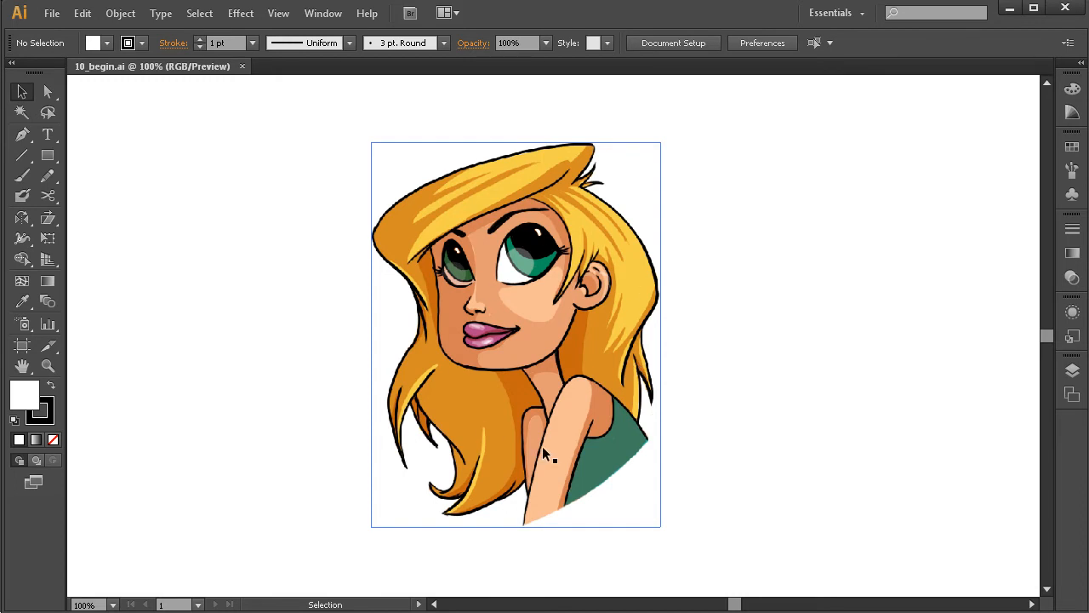
Step: Display the Image Trace settings and position them in the empty area beside the illustration
{"action": "left_click", "coordinate": [322, 14]}
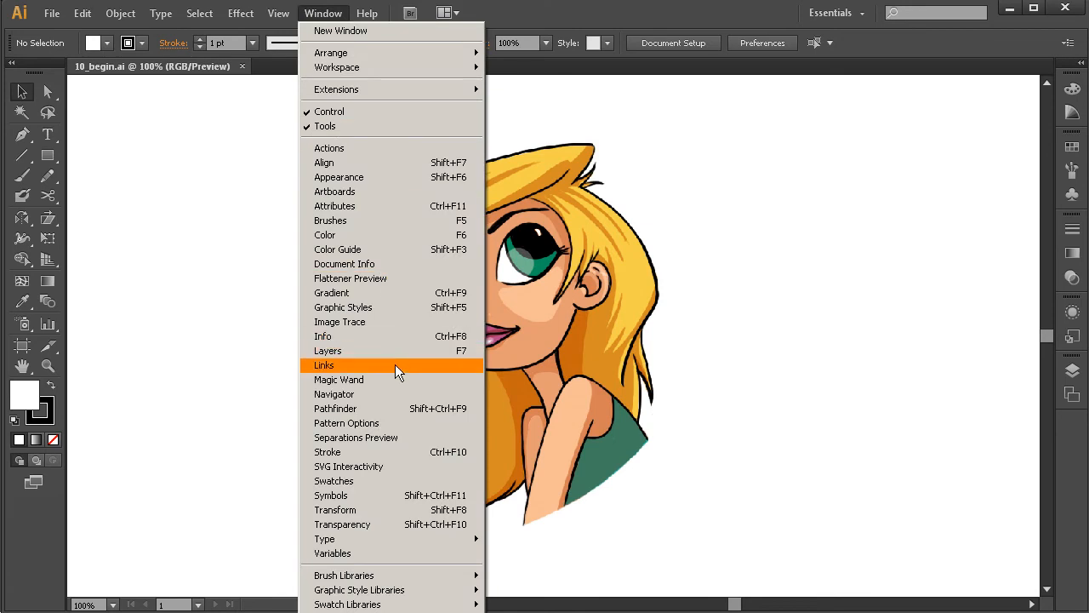
{"action": "left_click", "coordinate": [352, 322]}
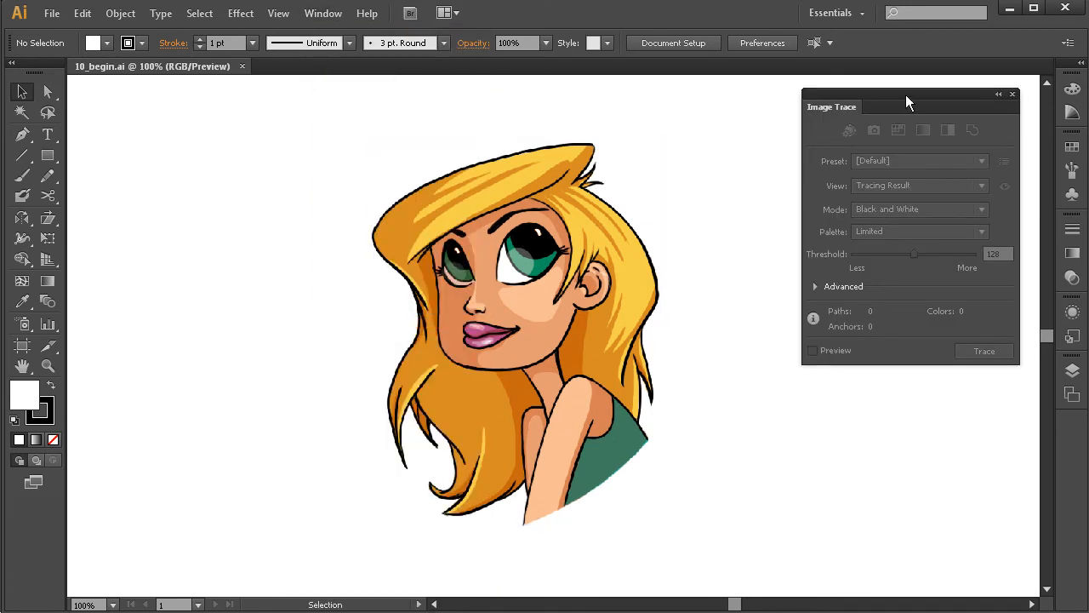
{"action": "left_click_drag", "start_coordinate": [907, 101], "coordinate": [876, 121]}
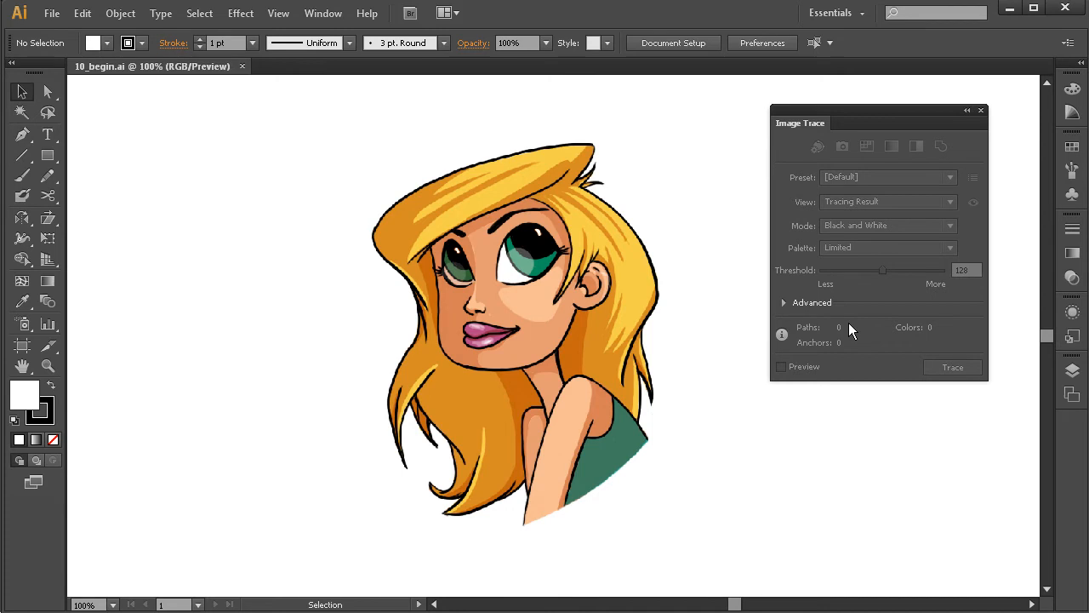
Step: Select the embedded portrait image and trace it with the Auto-Color preset
{"action": "left_click_drag", "start_coordinate": [644, 430], "coordinate": [603, 427]}
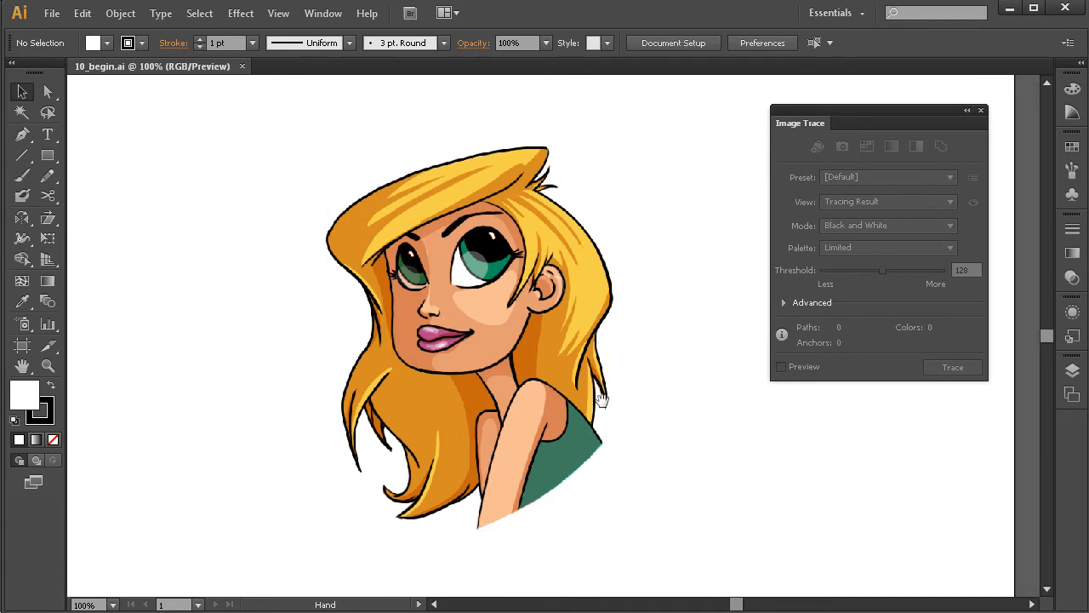
{"action": "left_click_drag", "start_coordinate": [643, 127], "coordinate": [306, 557]}
{"action": "left_click_drag", "start_coordinate": [577, 429], "coordinate": [505, 430]}
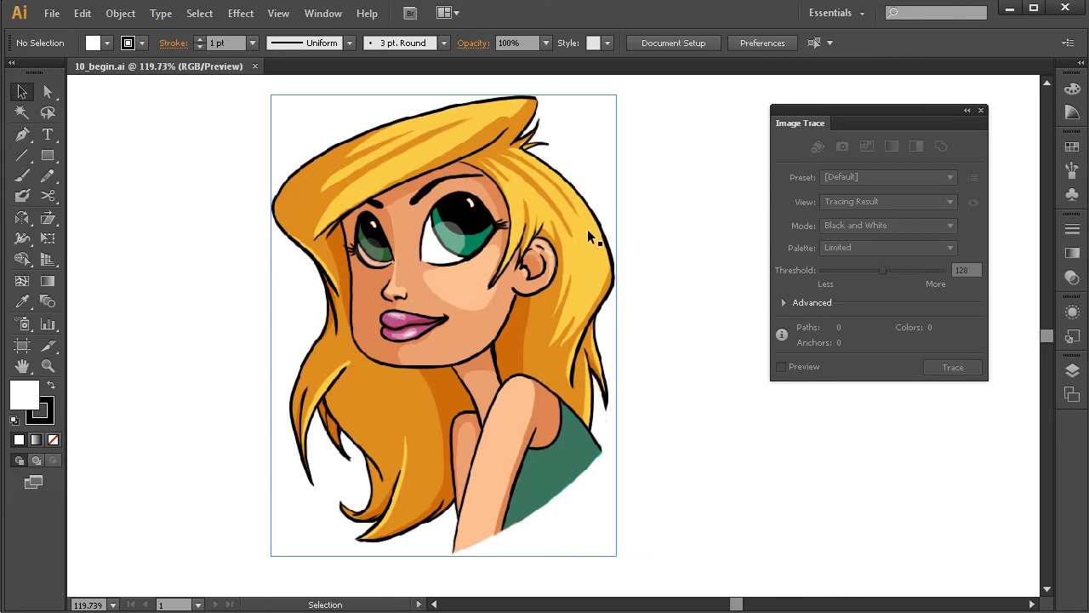
{"action": "left_click", "coordinate": [498, 281]}
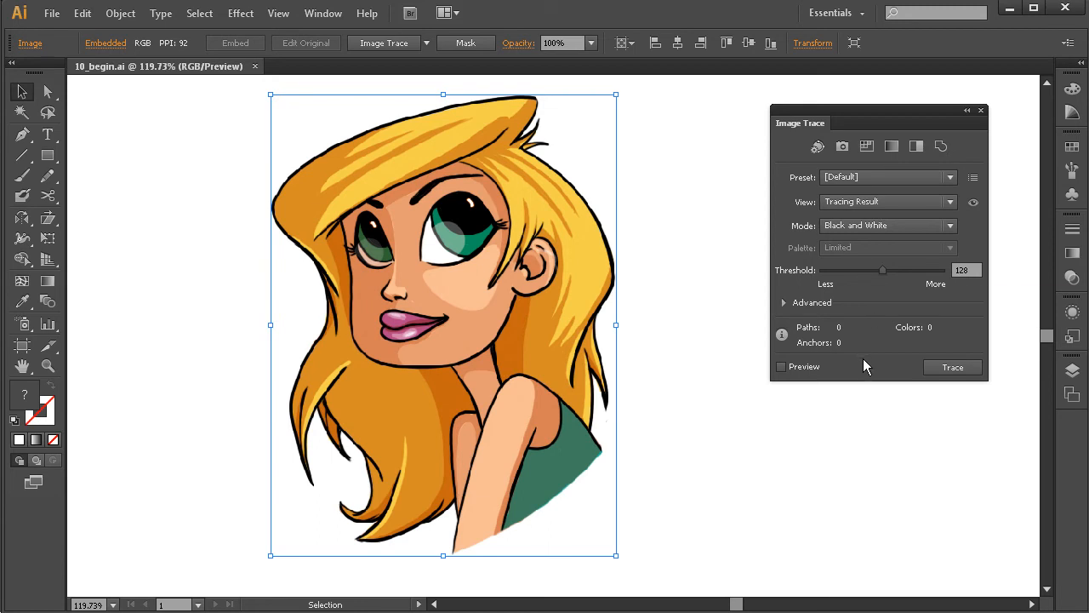
{"action": "key", "text": "alt"}
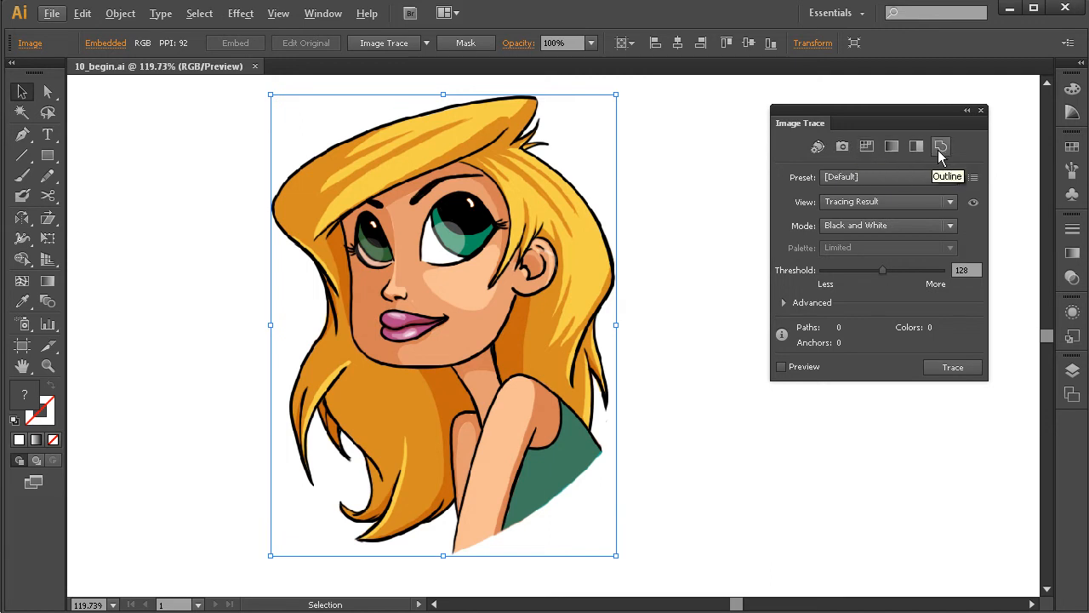
{"action": "left_click", "coordinate": [818, 147]}
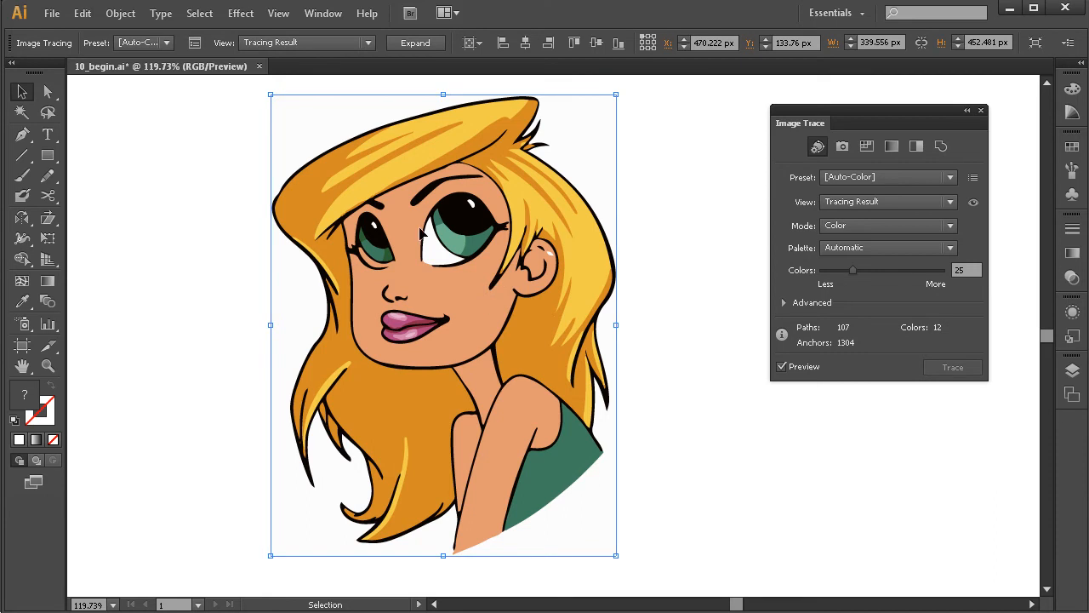
Step: Compare the Auto-Color tracing result of the face and hair with the source image
{"action": "left_click_drag", "start_coordinate": [508, 331], "coordinate": [511, 341]}
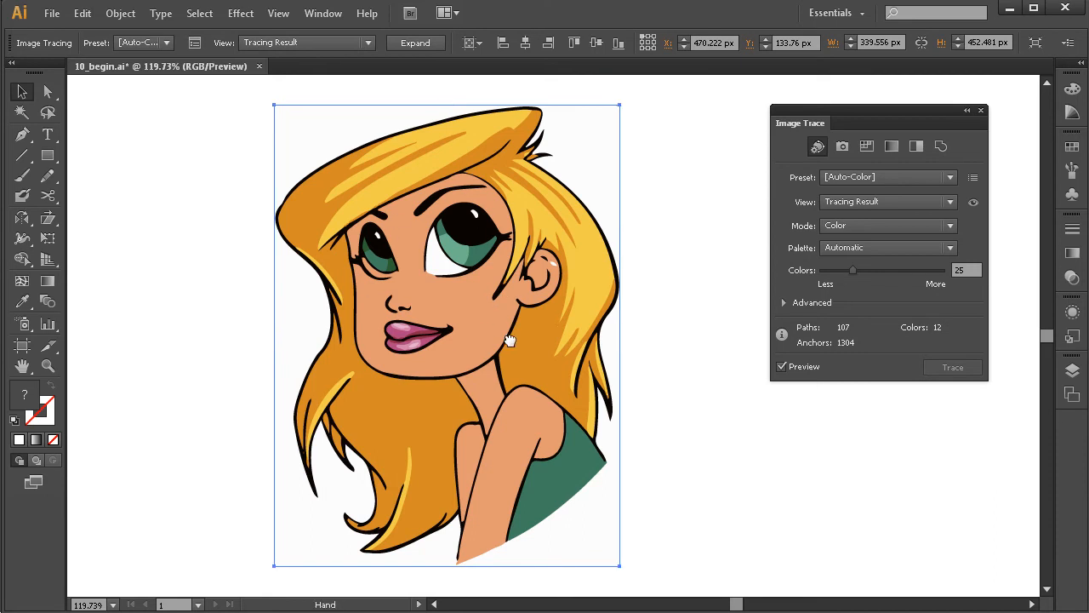
{"action": "left_click_drag", "start_coordinate": [636, 123], "coordinate": [401, 393]}
{"action": "left_click_drag", "start_coordinate": [553, 349], "coordinate": [528, 340]}
{"action": "left_click_drag", "start_coordinate": [643, 474], "coordinate": [643, 467]}
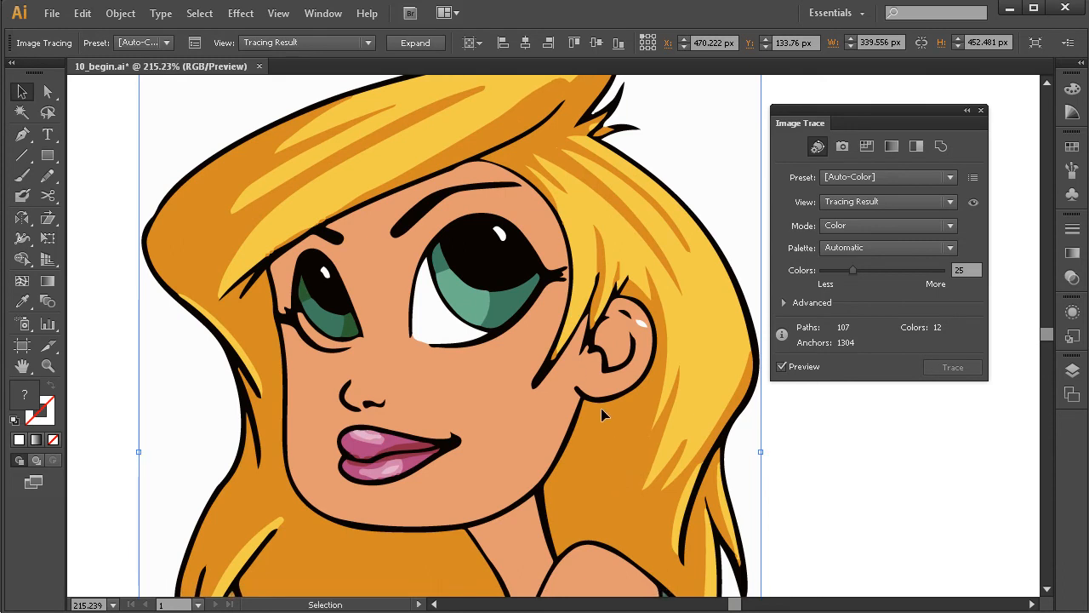
{"action": "left_click", "coordinate": [782, 366]}
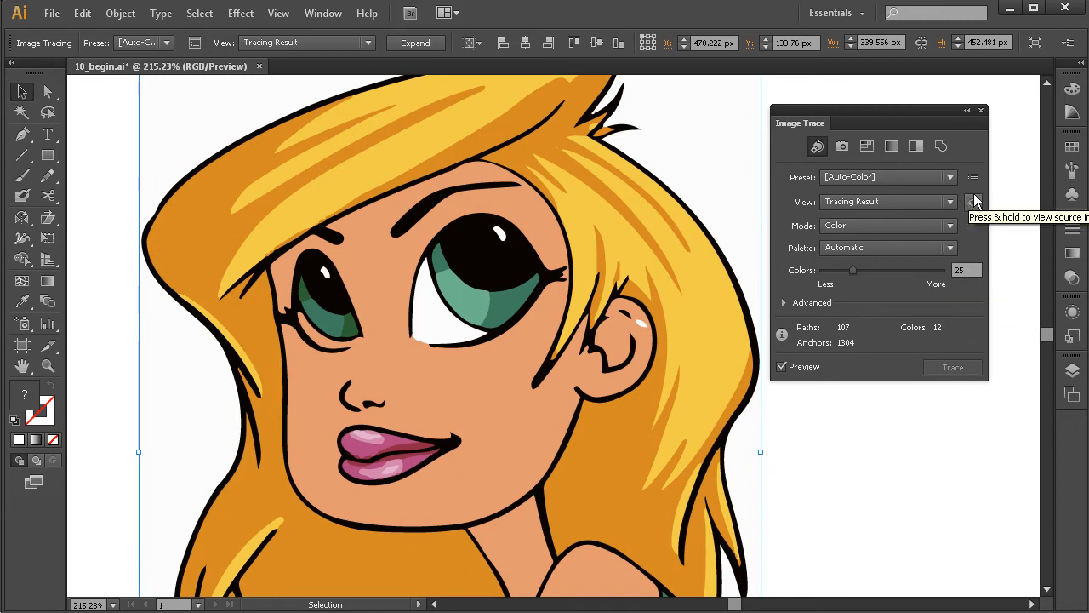
{"action": "left_click_drag", "start_coordinate": [973, 205], "coordinate": [972, 205]}
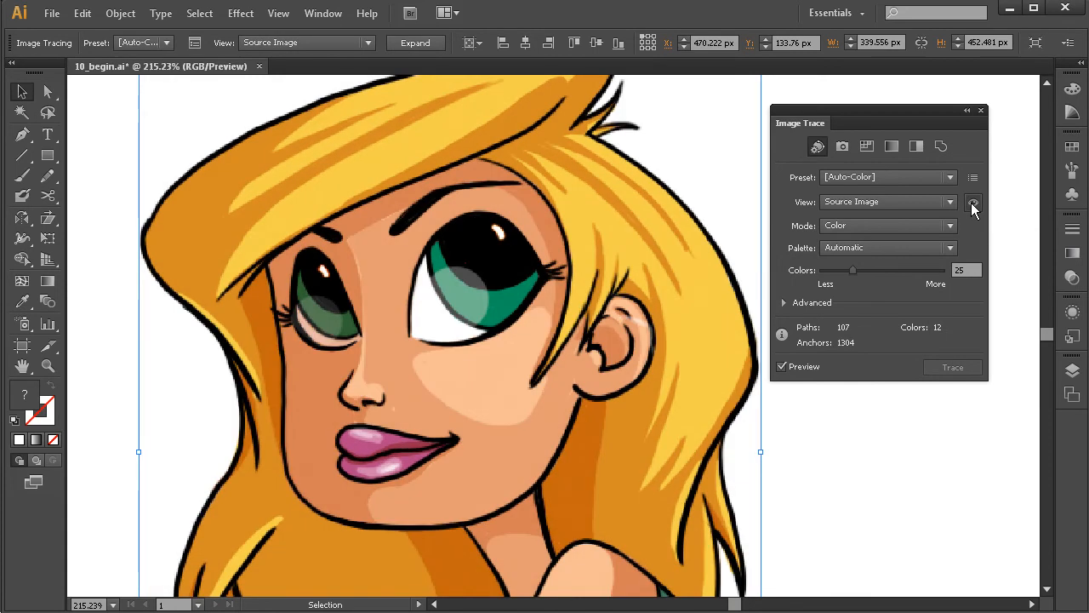
{"action": "left_click_drag", "start_coordinate": [971, 202], "coordinate": [971, 203]}
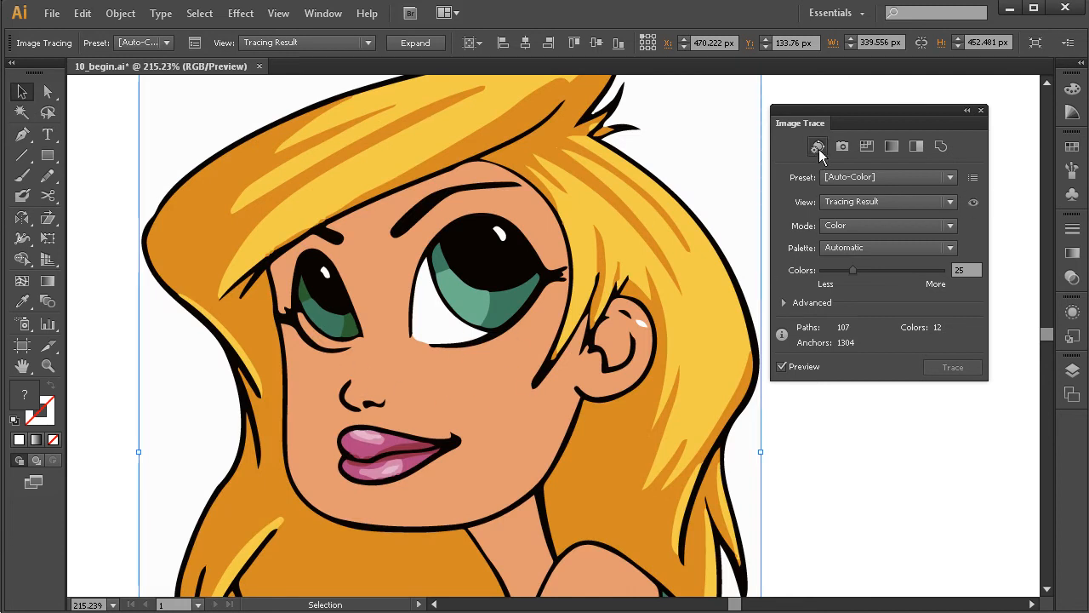
{"action": "left_click_drag", "start_coordinate": [971, 205], "coordinate": [971, 202]}
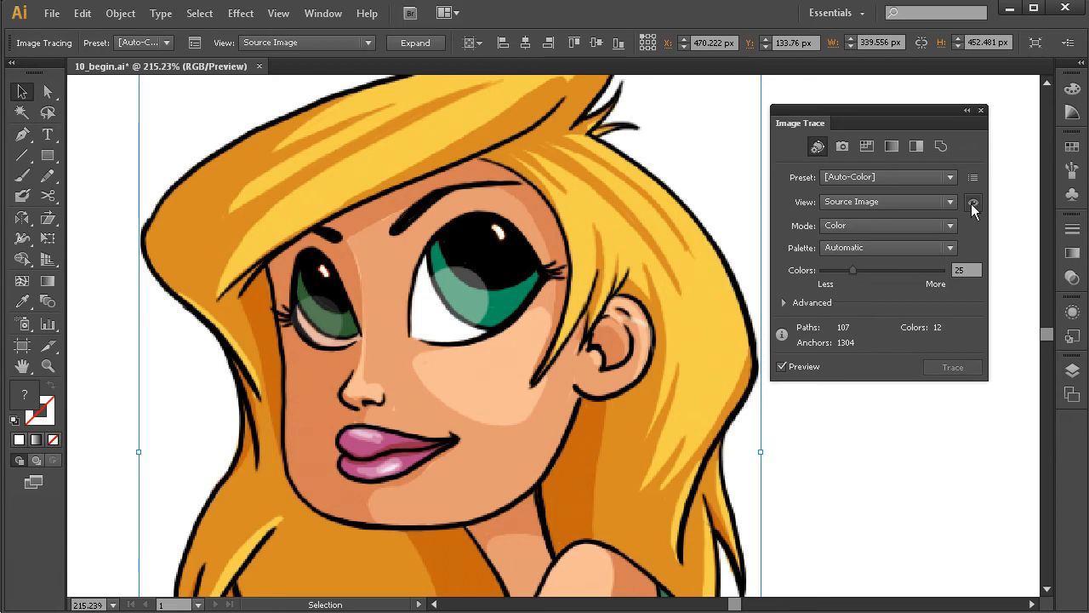
{"action": "left_click_drag", "start_coordinate": [972, 203], "coordinate": [972, 204]}
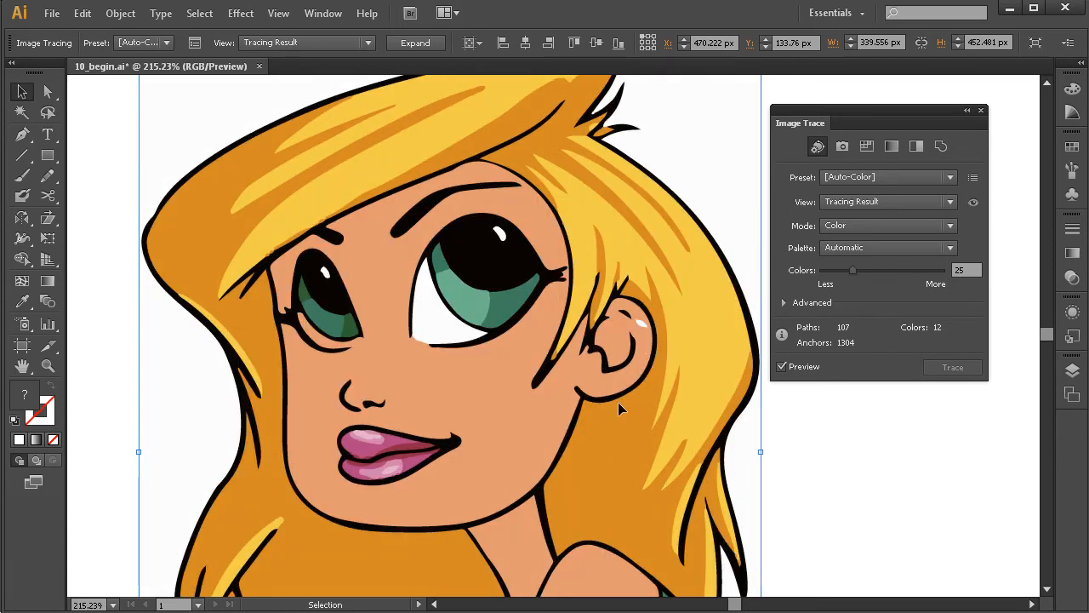
Step: Retrace the portrait with the High Color preset and compare the result with the source image
{"action": "left_click", "coordinate": [842, 148]}
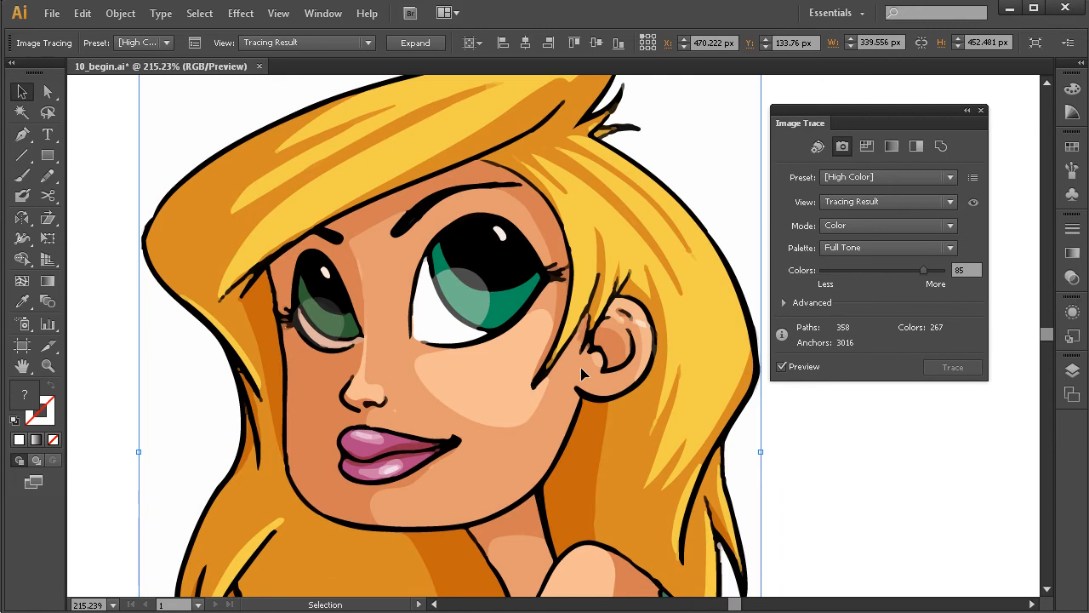
{"action": "left_click_drag", "start_coordinate": [613, 445], "coordinate": [584, 391]}
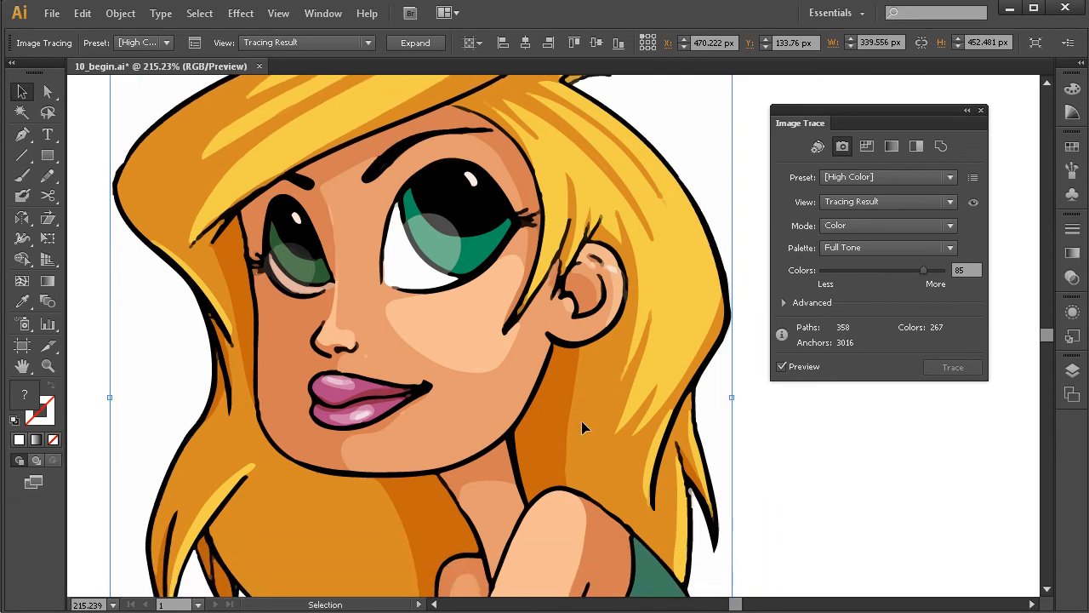
{"action": "left_click", "coordinate": [975, 207]}
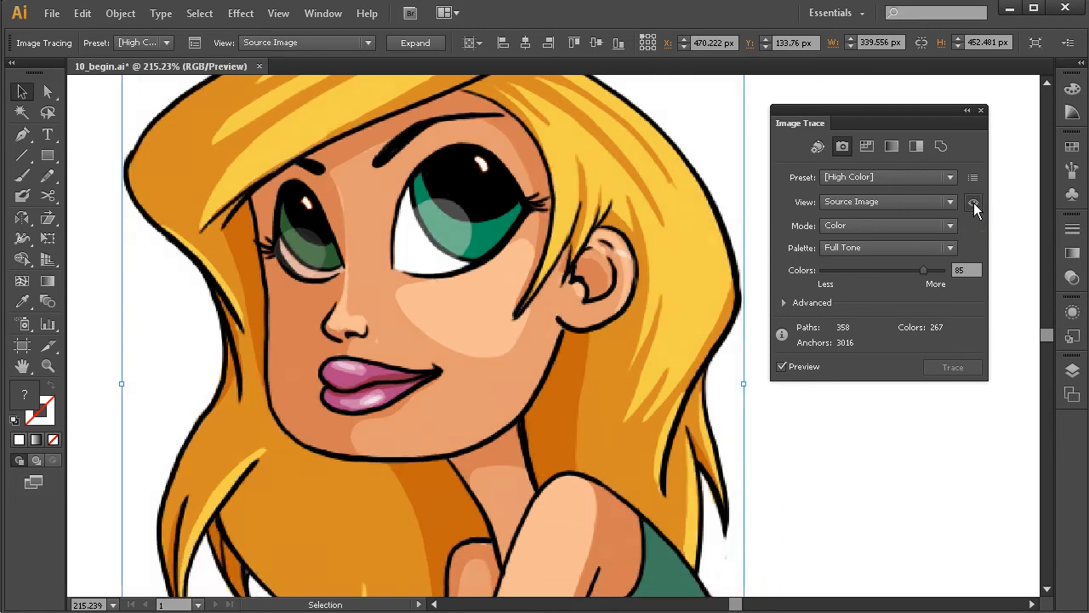
{"action": "left_click", "coordinate": [972, 204]}
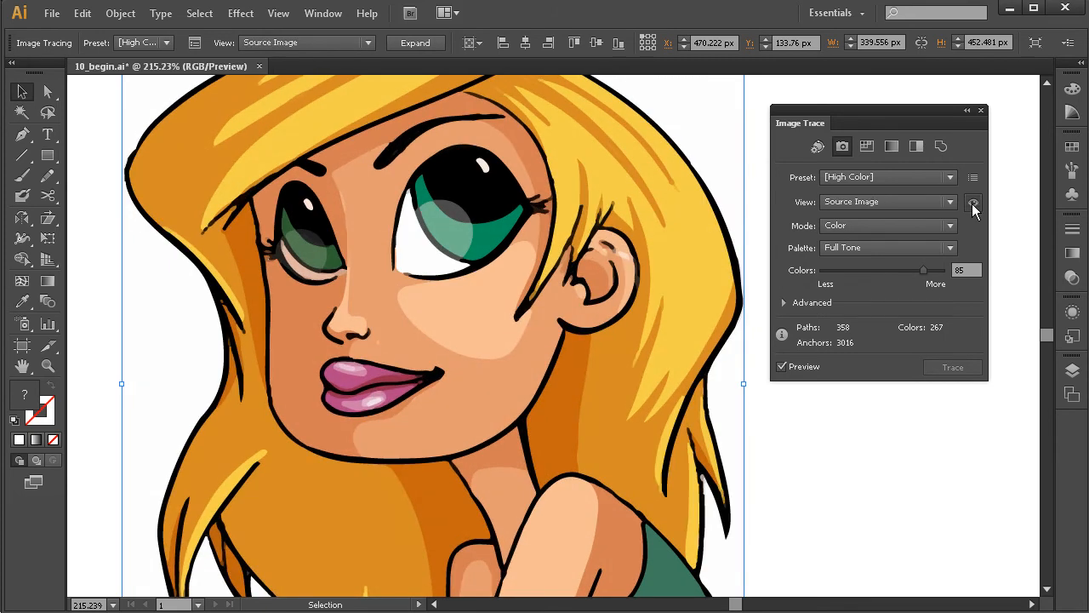
{"action": "left_click", "coordinate": [972, 204]}
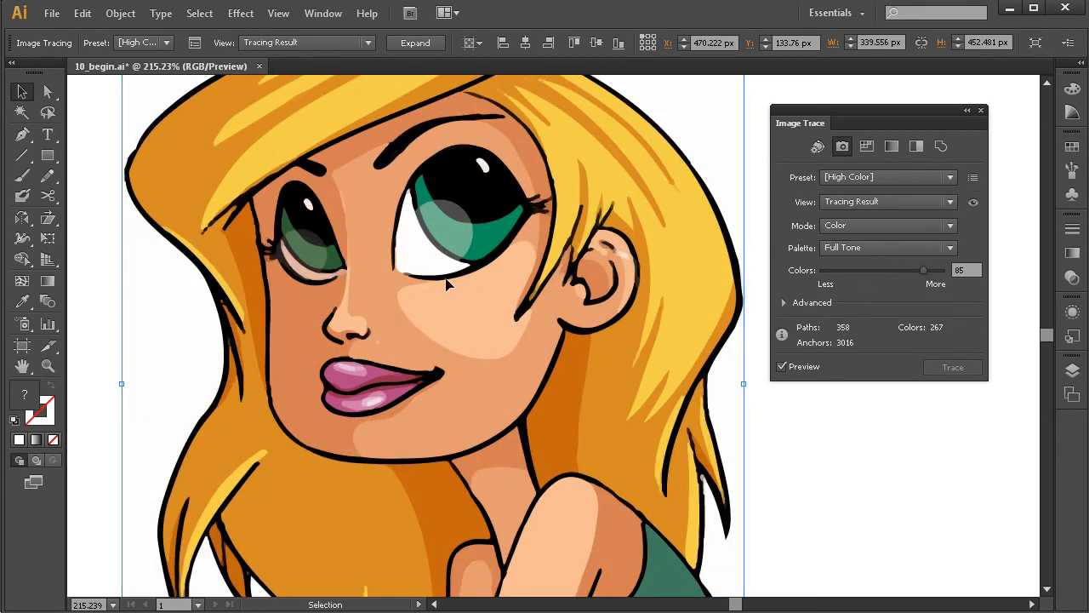
Step: Examine the High Color trace's lower half and compare the shoulder outlines closely with the source image
{"action": "mouse_move", "coordinate": [486, 358]}
{"action": "left_mouse_down"}
{"action": "mouse_move", "coordinate": [493, 410]}
{"action": "mouse_move", "coordinate": [491, 309]}
{"action": "left_mouse_up"}
{"action": "left_click_drag", "start_coordinate": [527, 474], "coordinate": [507, 326]}
{"action": "left_click_drag", "start_coordinate": [526, 420], "coordinate": [516, 397]}
{"action": "left_click_drag", "start_coordinate": [609, 329], "coordinate": [583, 348]}
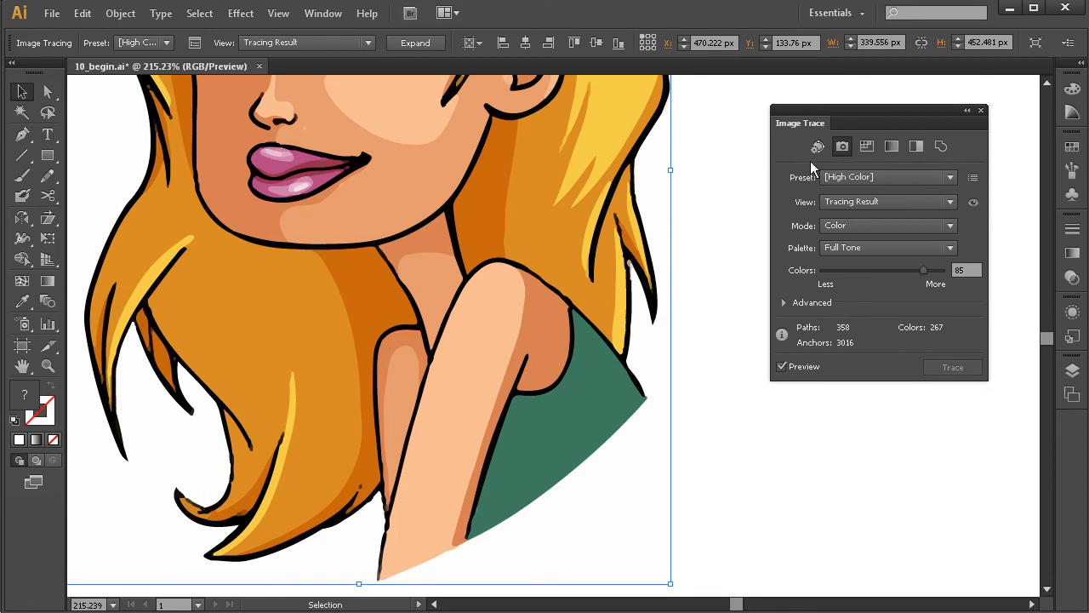
{"action": "left_click_drag", "start_coordinate": [601, 405], "coordinate": [609, 410]}
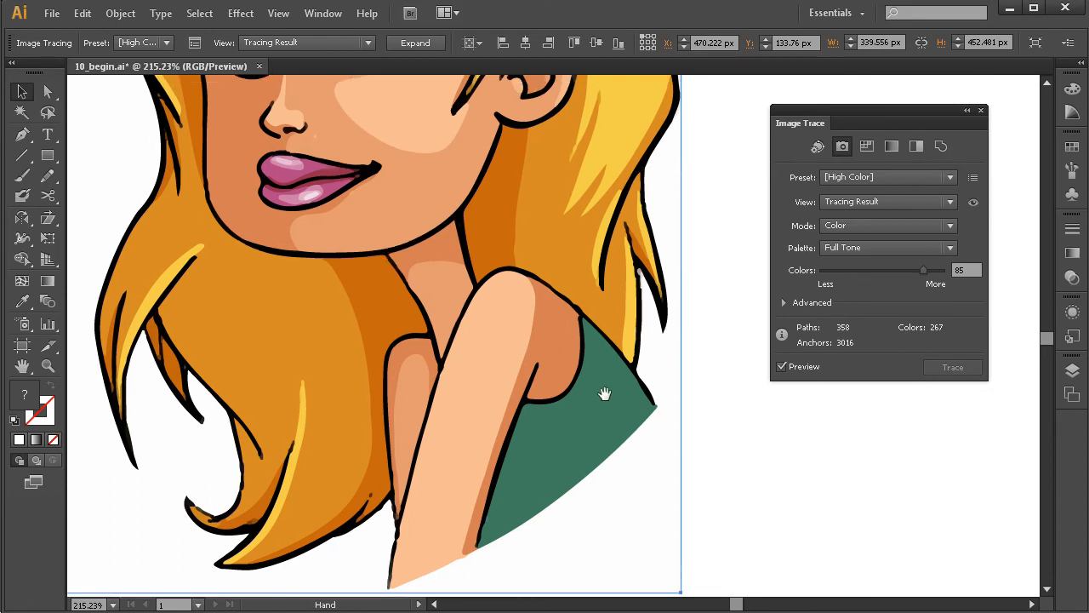
{"action": "key", "text": "ctrl+space"}
{"action": "left_click_drag", "start_coordinate": [690, 215], "coordinate": [468, 455]}
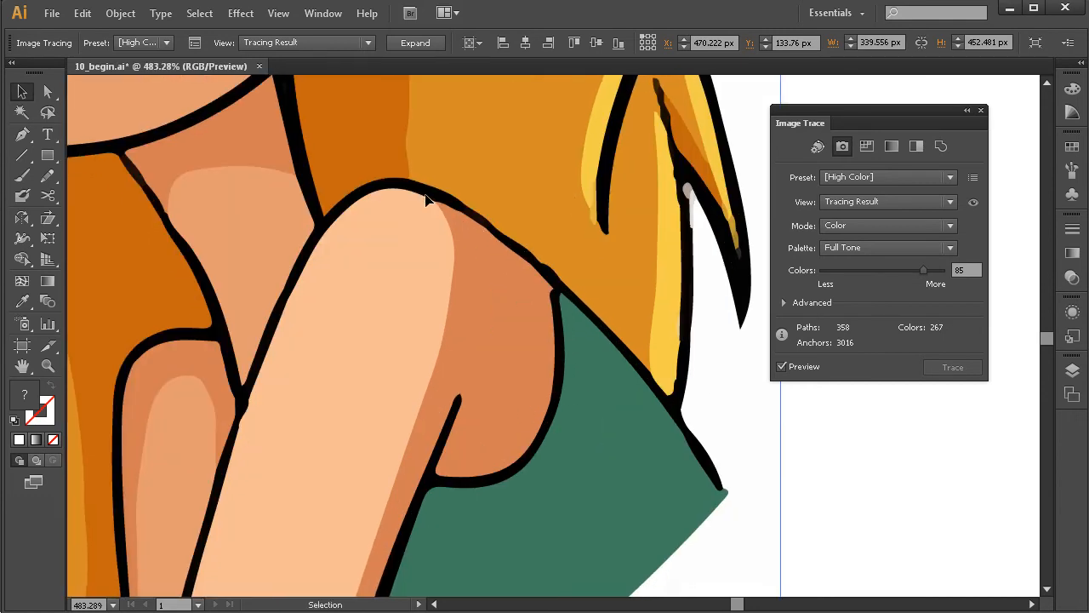
{"action": "key", "text": "space"}
{"action": "left_click_drag", "start_coordinate": [324, 424], "coordinate": [416, 372]}
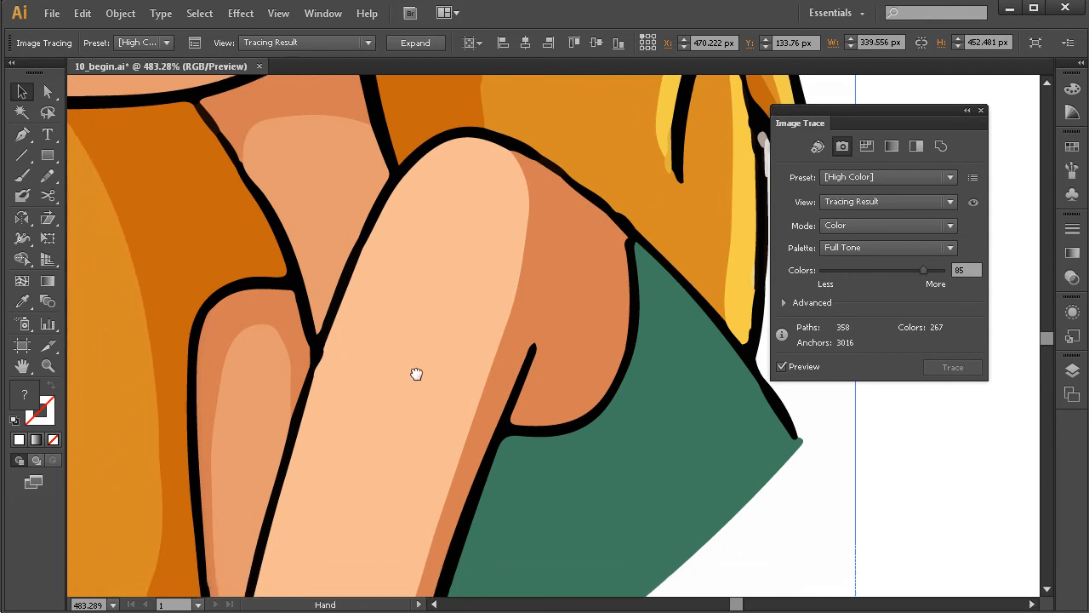
{"action": "left_click", "coordinate": [973, 202]}
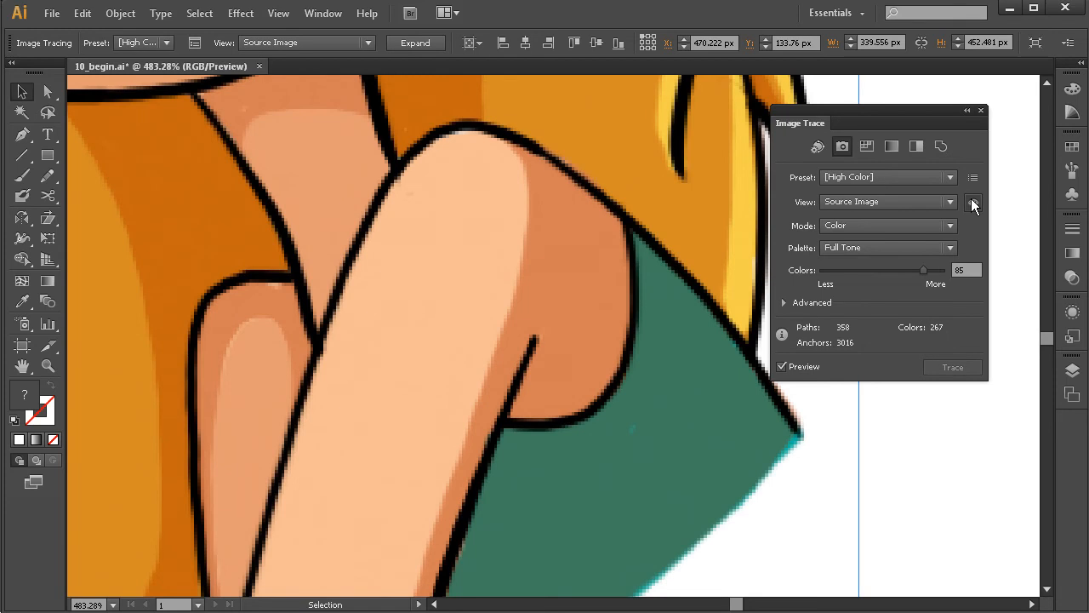
{"action": "left_click", "coordinate": [973, 204]}
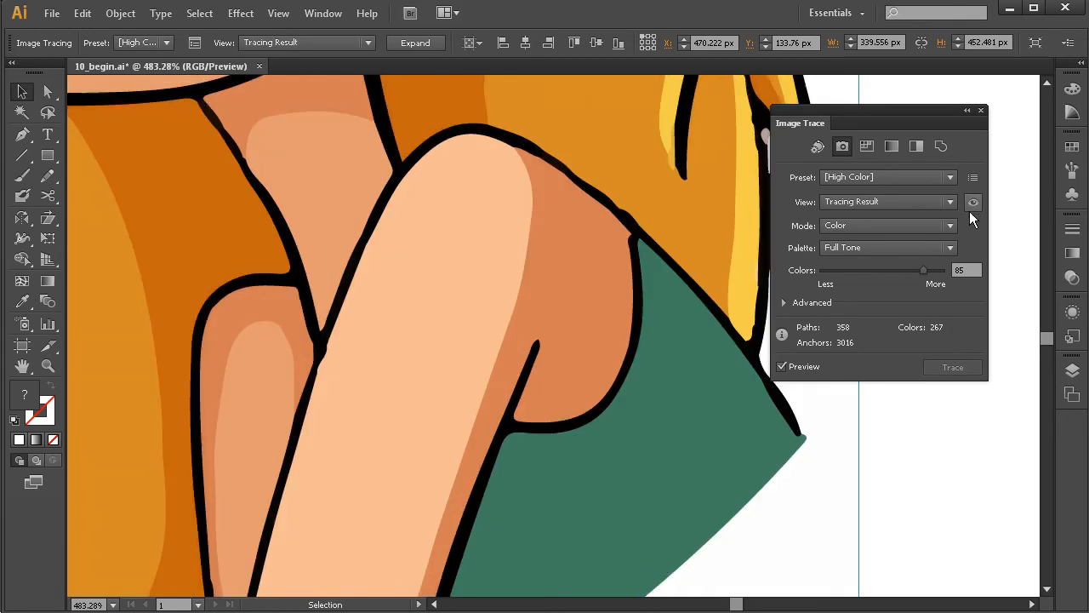
Step: Retrace the portrait with the Low Color preset and inspect the traced outline along the arm
{"action": "left_click_drag", "start_coordinate": [607, 312], "coordinate": [656, 380]}
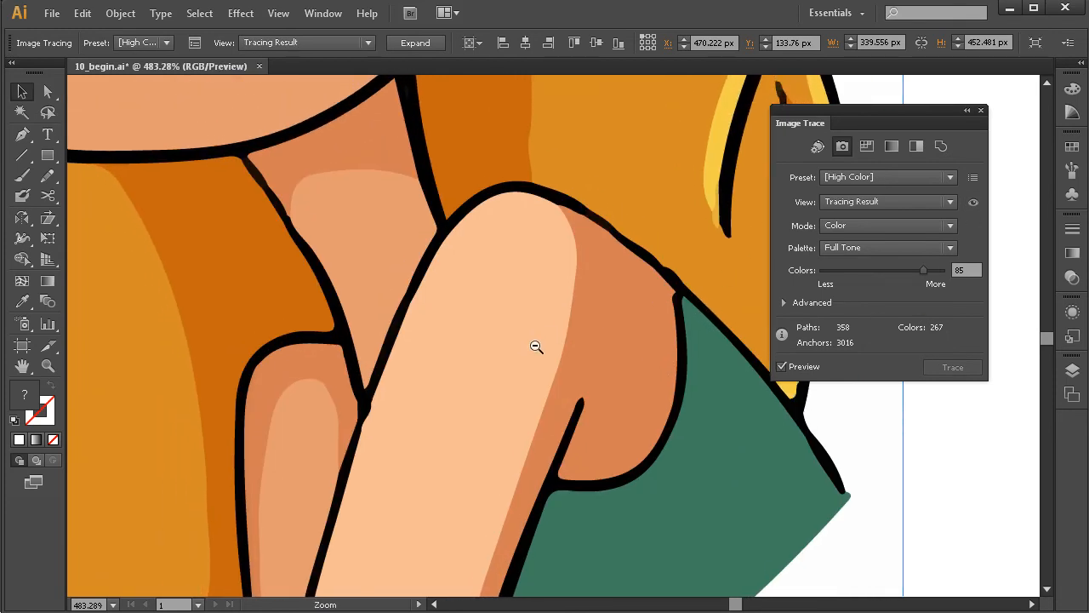
{"action": "left_click", "coordinate": [536, 347], "text": "ctrl+alt"}
{"action": "left_click", "coordinate": [536, 347], "text": "ctrl+alt"}
{"action": "left_click", "coordinate": [536, 346], "text": "ctrl+alt"}
{"action": "left_click", "coordinate": [542, 322], "text": "ctrl+alt"}
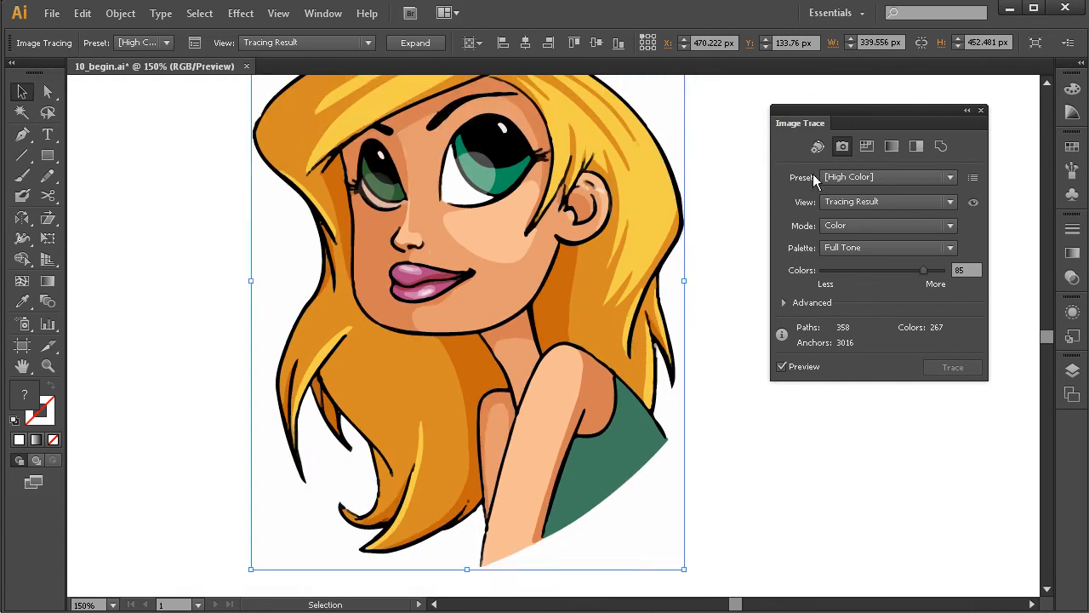
{"action": "left_click", "coordinate": [863, 143]}
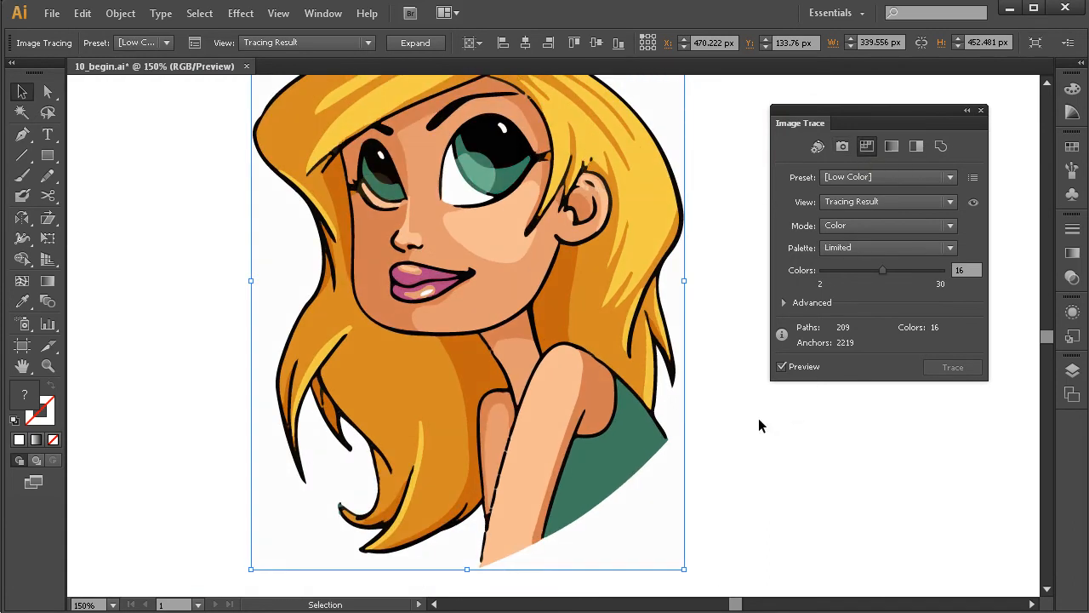
{"action": "scroll", "coordinate": [624, 359], "scroll_direction": "up", "scroll_amount": 3}
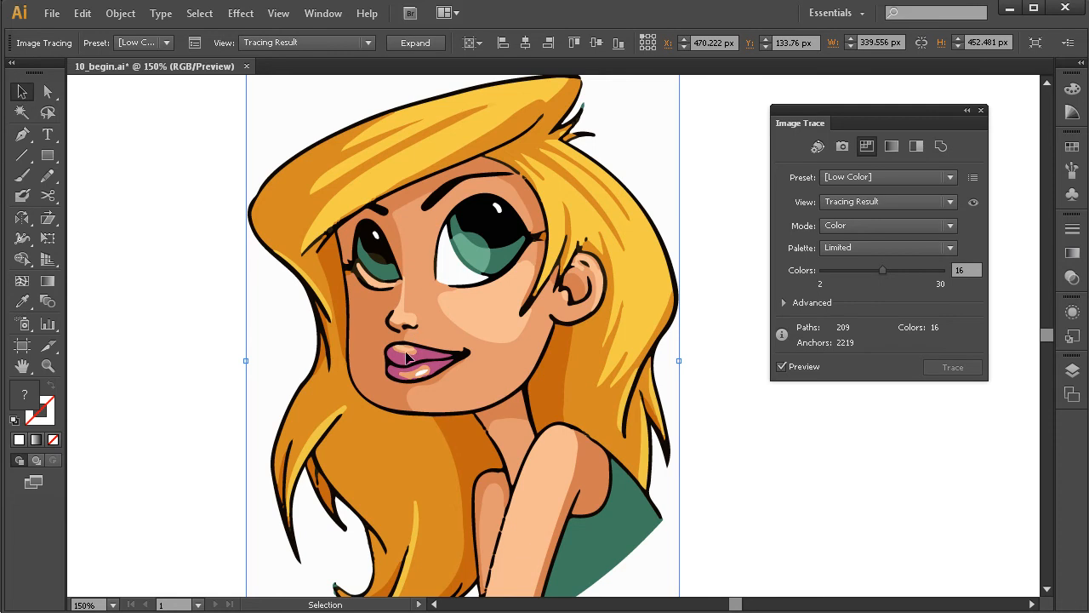
{"action": "mouse_move", "coordinate": [634, 409]}
{"action": "left_mouse_down"}
{"action": "mouse_move", "coordinate": [622, 407]}
{"action": "mouse_move", "coordinate": [630, 308]}
{"action": "mouse_move", "coordinate": [479, 452]}
{"action": "left_mouse_up"}
{"action": "left_click_drag", "start_coordinate": [597, 322], "coordinate": [604, 365]}
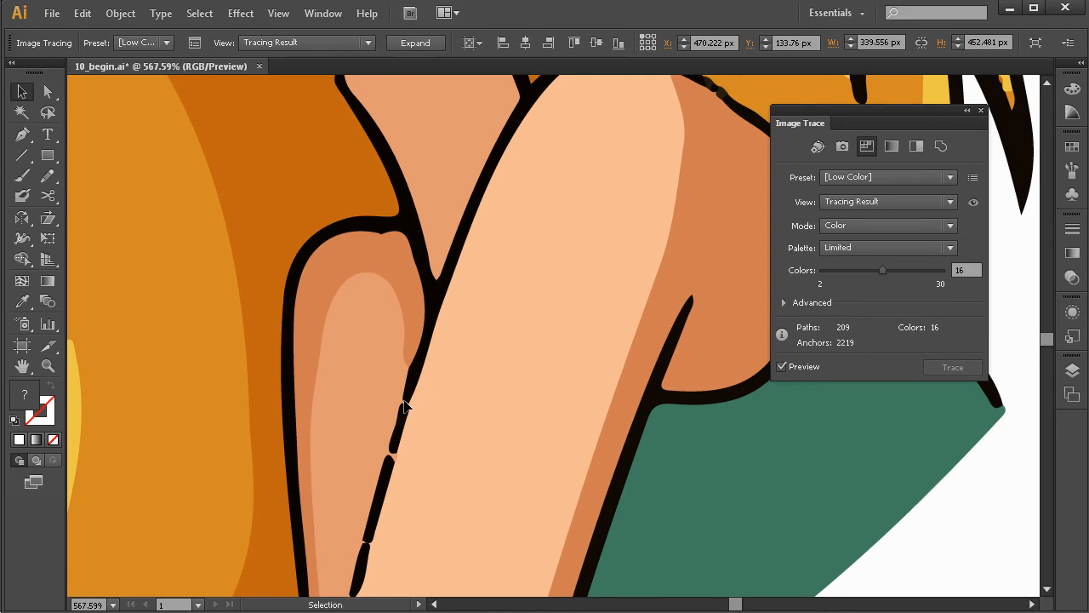
{"action": "left_click_drag", "start_coordinate": [529, 356], "coordinate": [532, 334]}
{"action": "scroll", "coordinate": [608, 336], "scroll_direction": "down", "scroll_amount": 4}
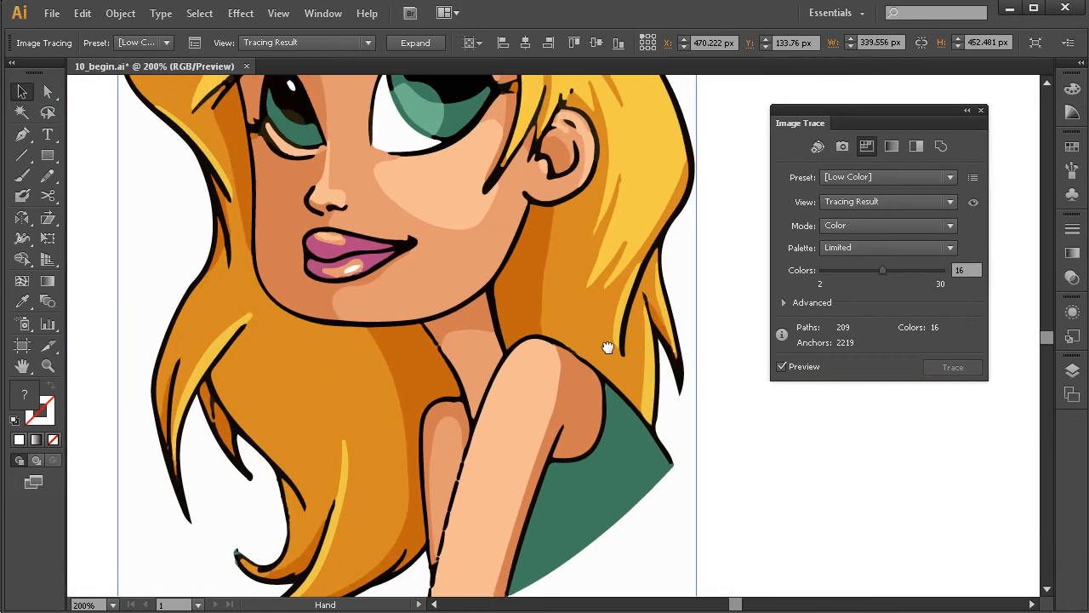
Step: Retrace the portrait with the High Fidelity Photo preset
{"action": "left_click_drag", "start_coordinate": [608, 348], "coordinate": [609, 390]}
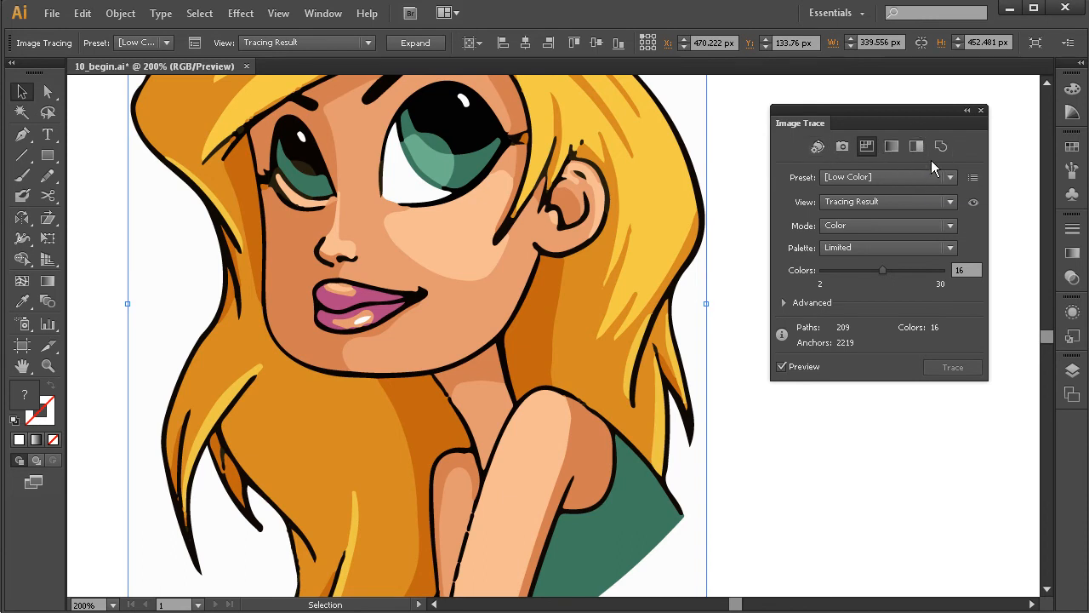
{"action": "left_click", "coordinate": [943, 180]}
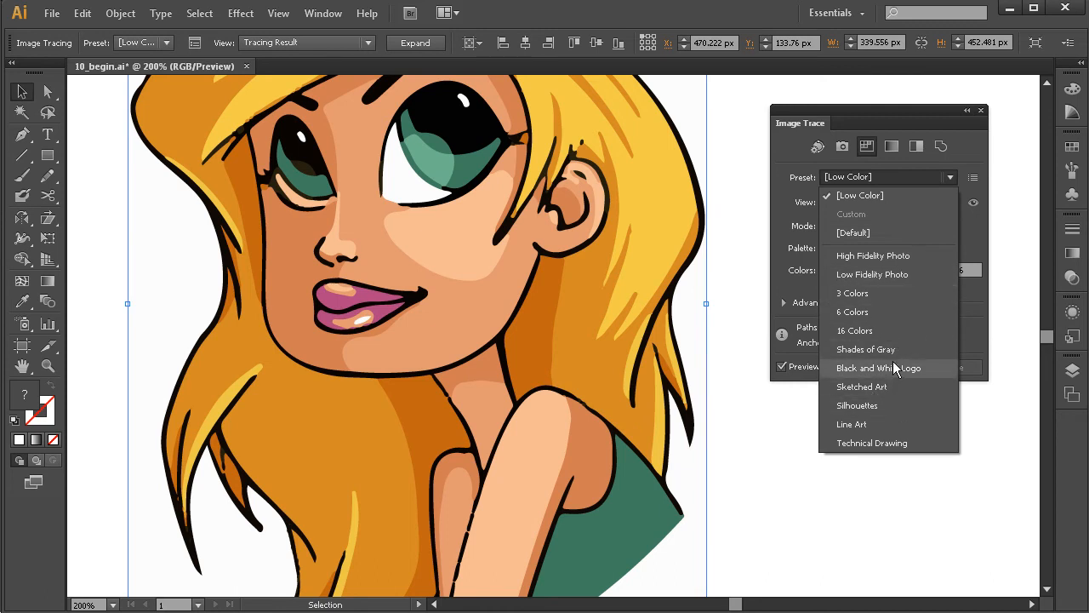
{"action": "left_click", "coordinate": [888, 261]}
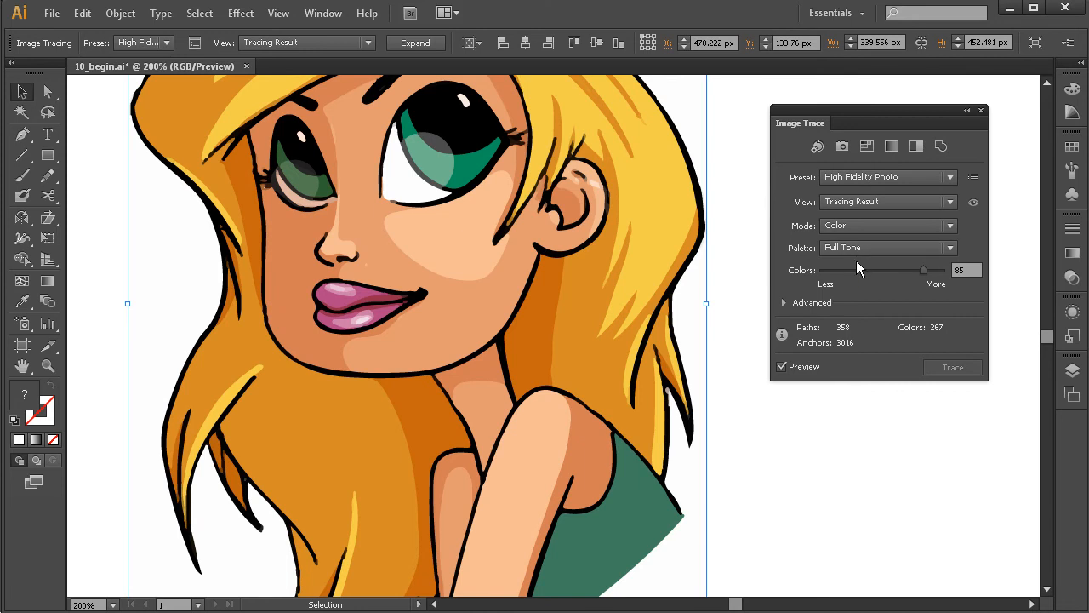
Step: Retrace the portrait with the Low Fidelity Photo preset and inspect the outlines of the arm, hair and face
{"action": "left_click", "coordinate": [949, 179]}
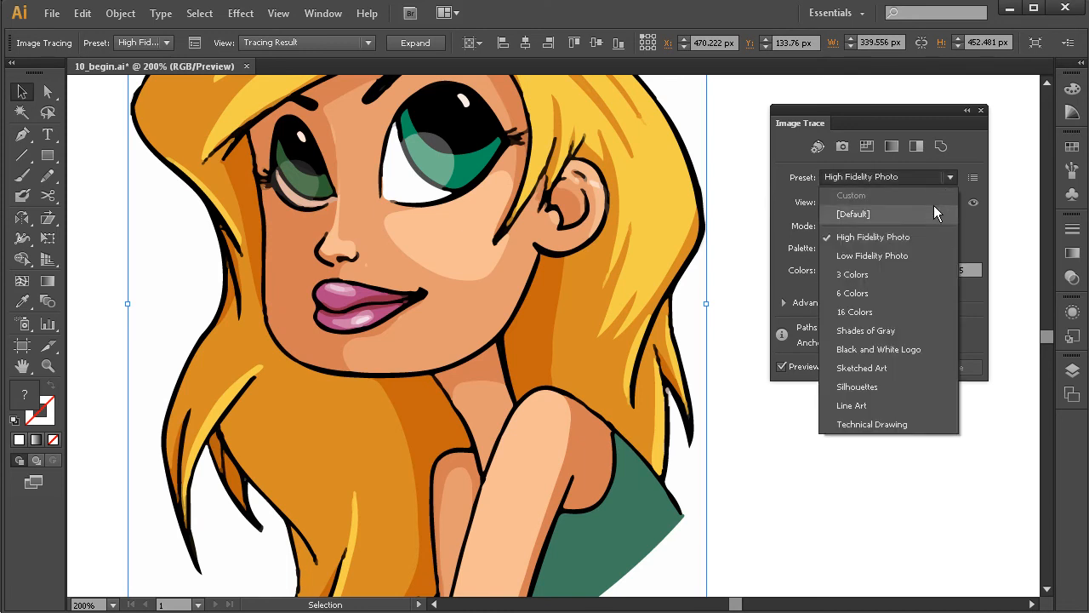
{"action": "left_click", "coordinate": [865, 258]}
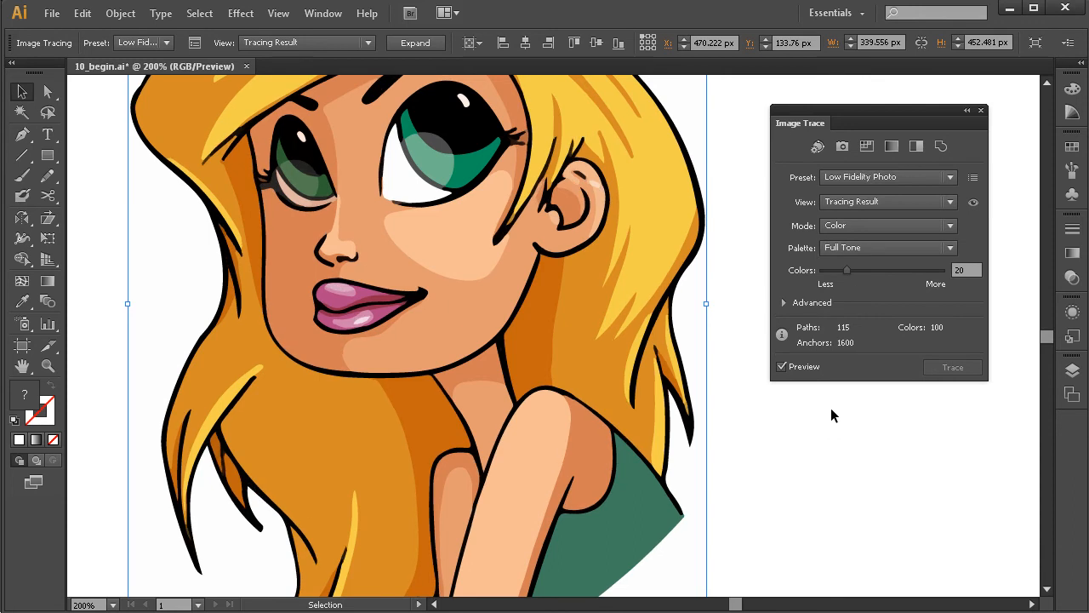
{"action": "scroll", "coordinate": [596, 453], "scroll_direction": "down", "scroll_amount": 2}
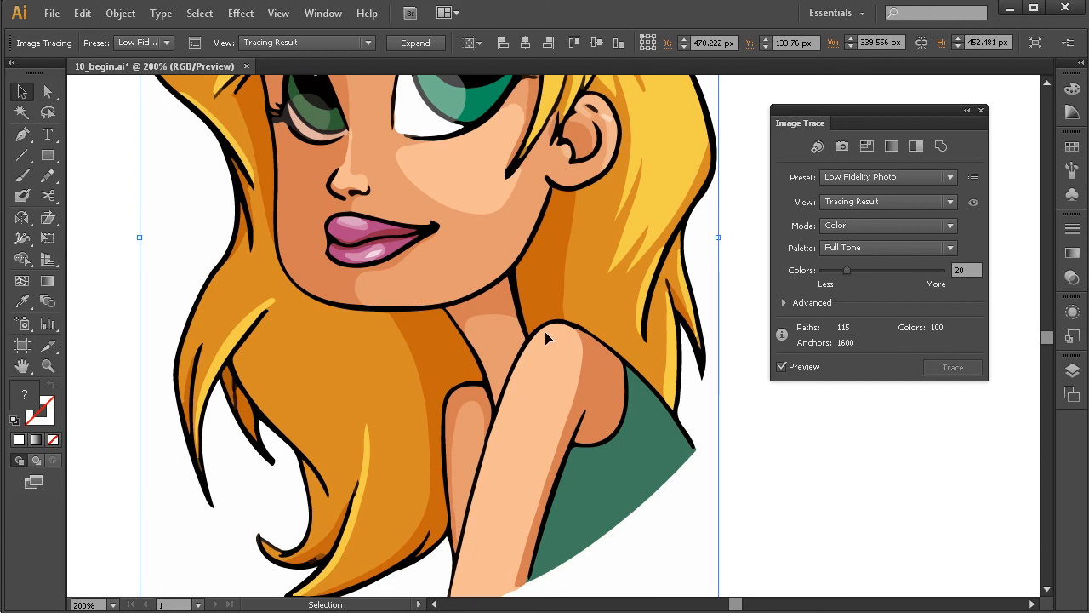
{"action": "scroll", "coordinate": [513, 389], "scroll_direction": "up", "scroll_amount": 2}
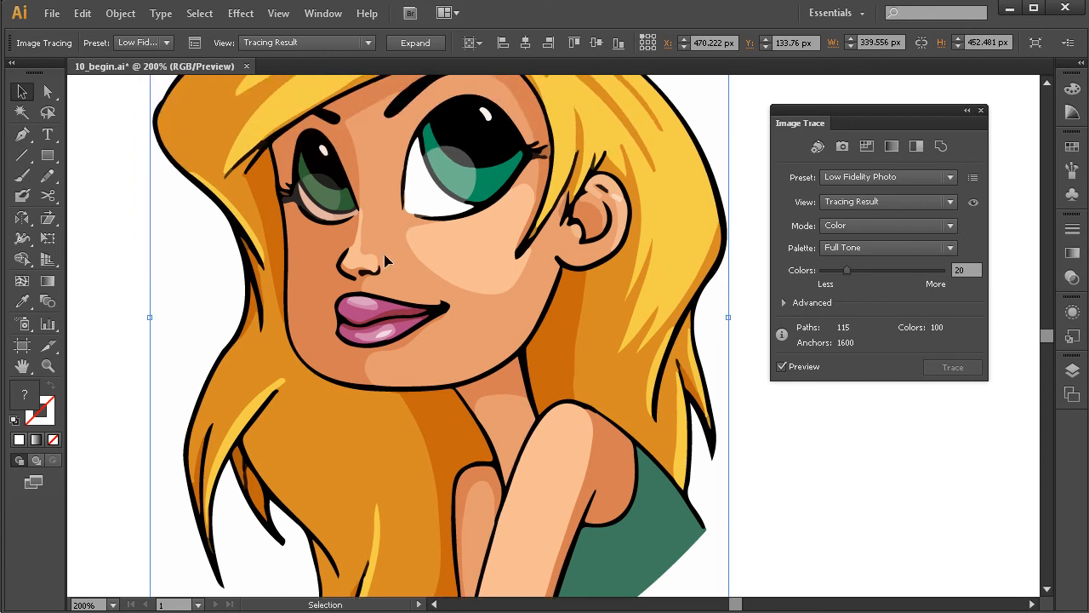
{"action": "left_click_drag", "start_coordinate": [499, 292], "coordinate": [528, 347]}
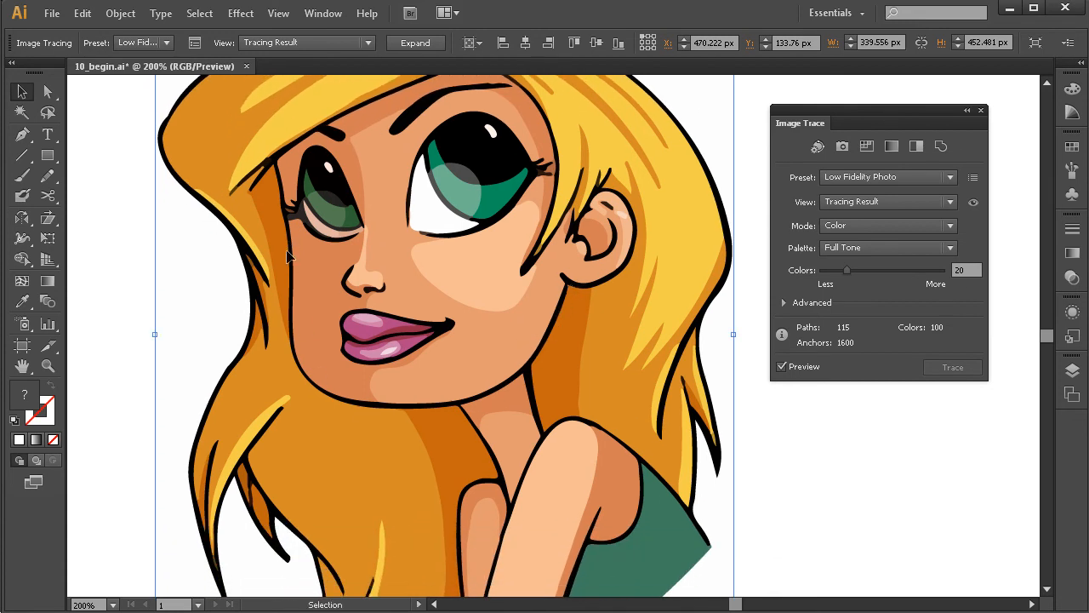
Step: Compare the High Fidelity Photo preset with the current trace once more, then return to Low Fidelity Photo
{"action": "left_click", "coordinate": [885, 178]}
{"action": "left_click", "coordinate": [876, 239]}
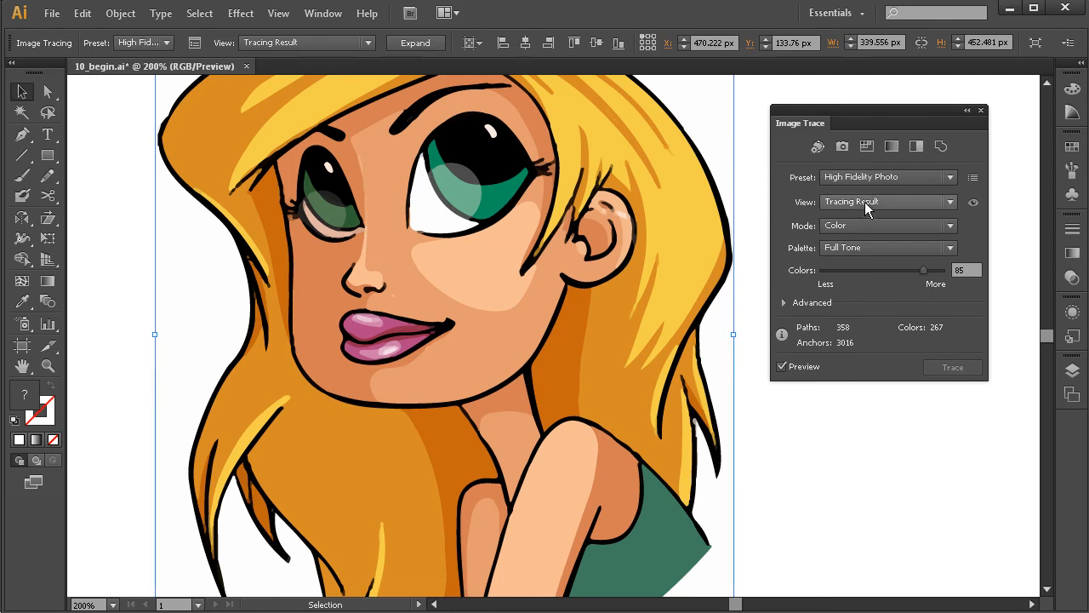
{"action": "left_click", "coordinate": [883, 176]}
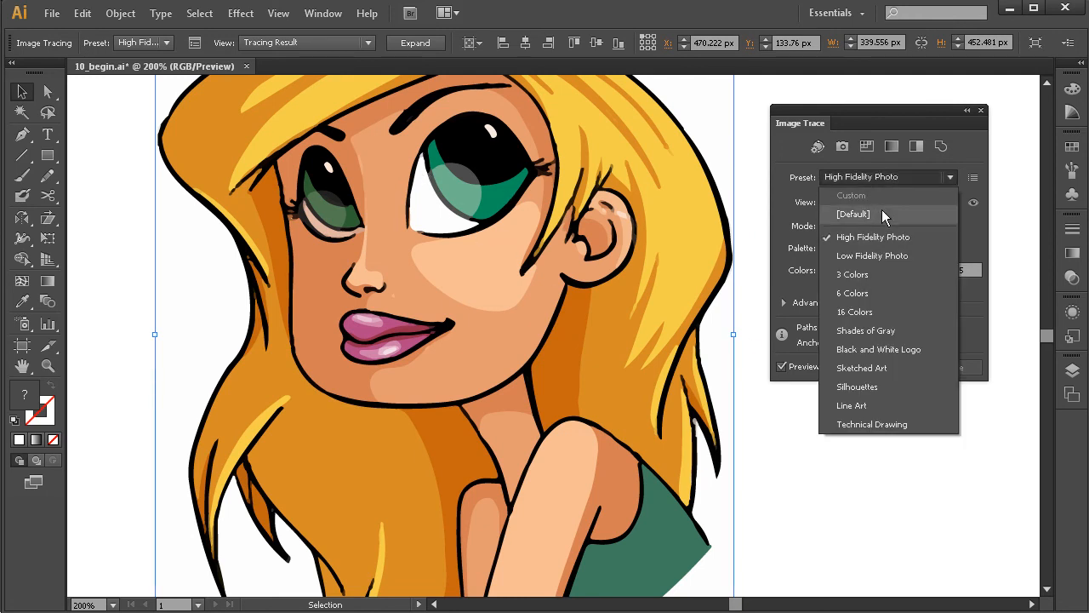
{"action": "left_click", "coordinate": [882, 255]}
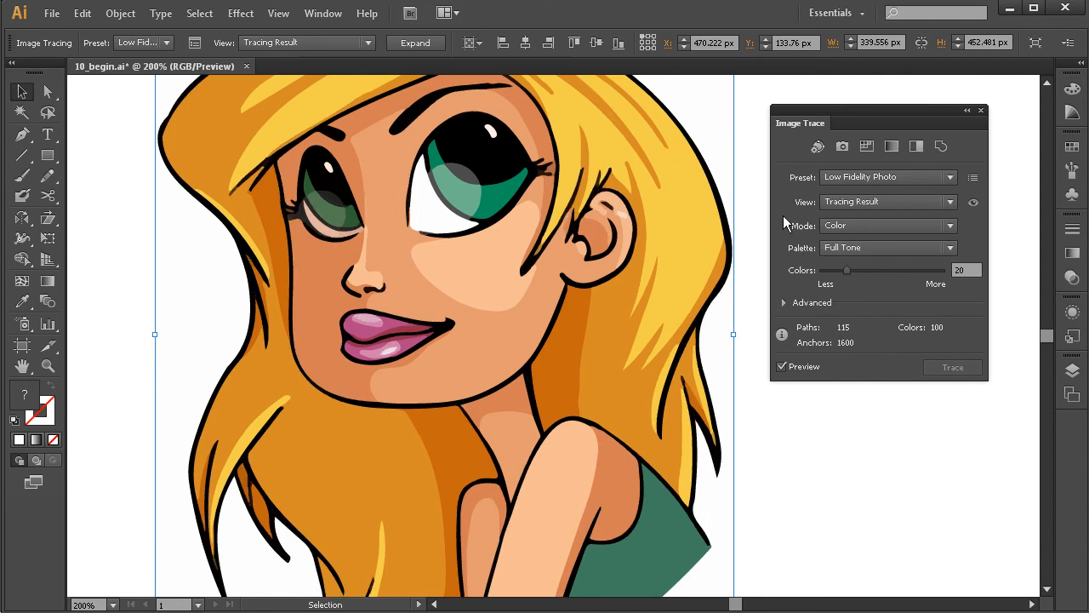
{"action": "left_click", "coordinate": [949, 202]}
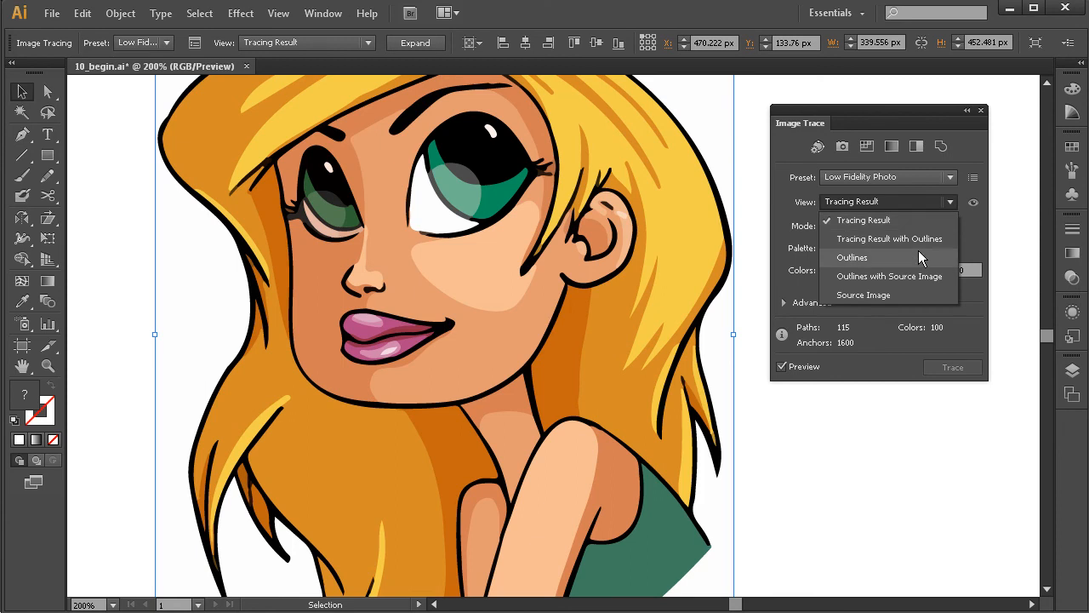
{"action": "left_click", "coordinate": [970, 231]}
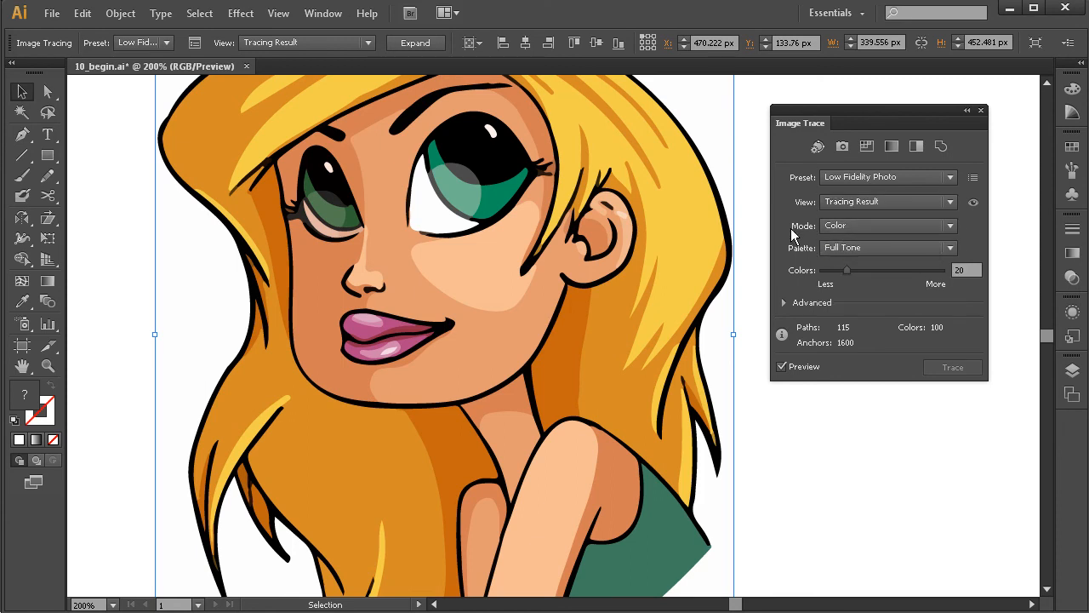
{"action": "left_click", "coordinate": [948, 230]}
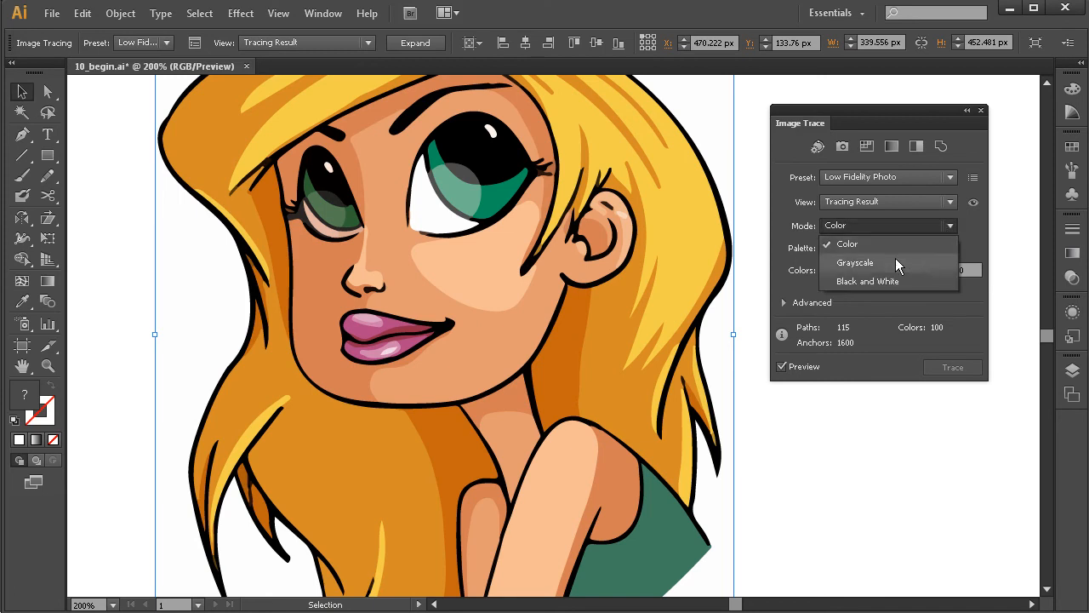
{"action": "left_click", "coordinate": [968, 234]}
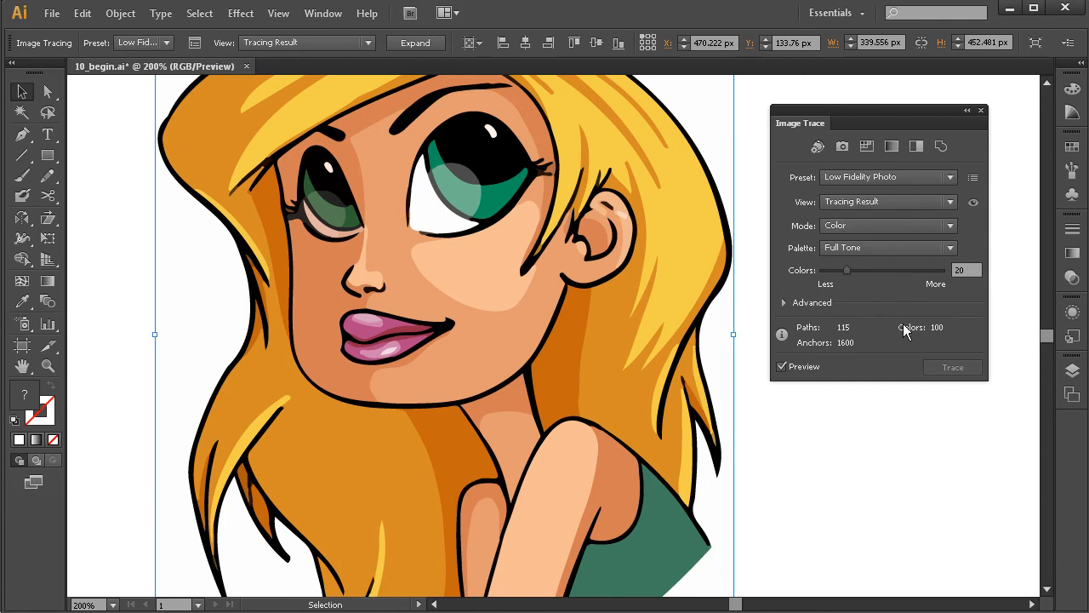
Step: Reveal the advanced trace settings, set the method to Abutting, and inspect the retraced portrait from hair to arm
{"action": "left_click", "coordinate": [784, 303]}
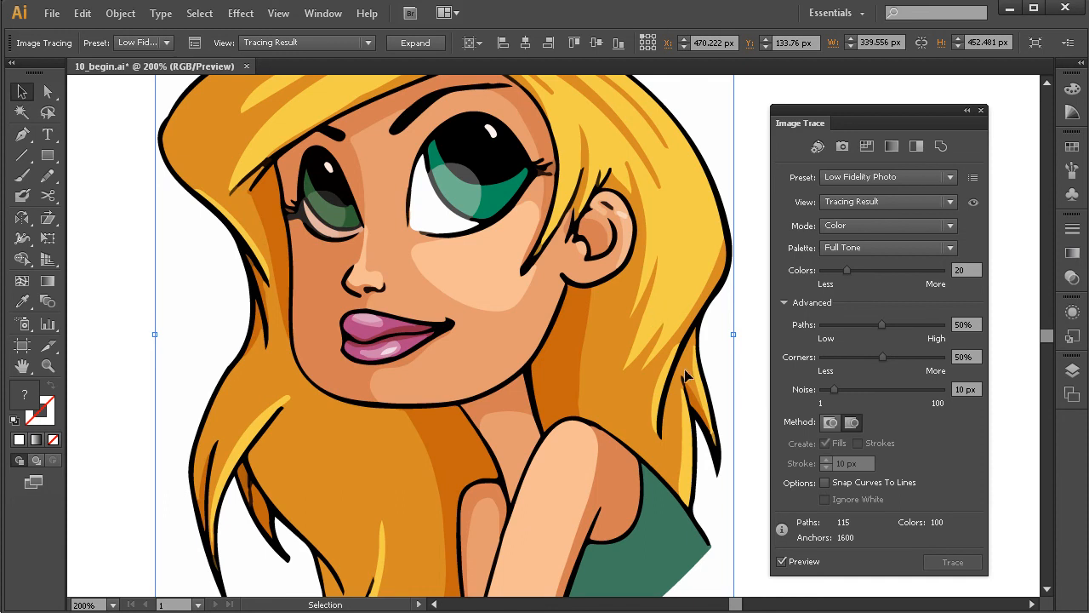
{"action": "left_click", "coordinate": [831, 423]}
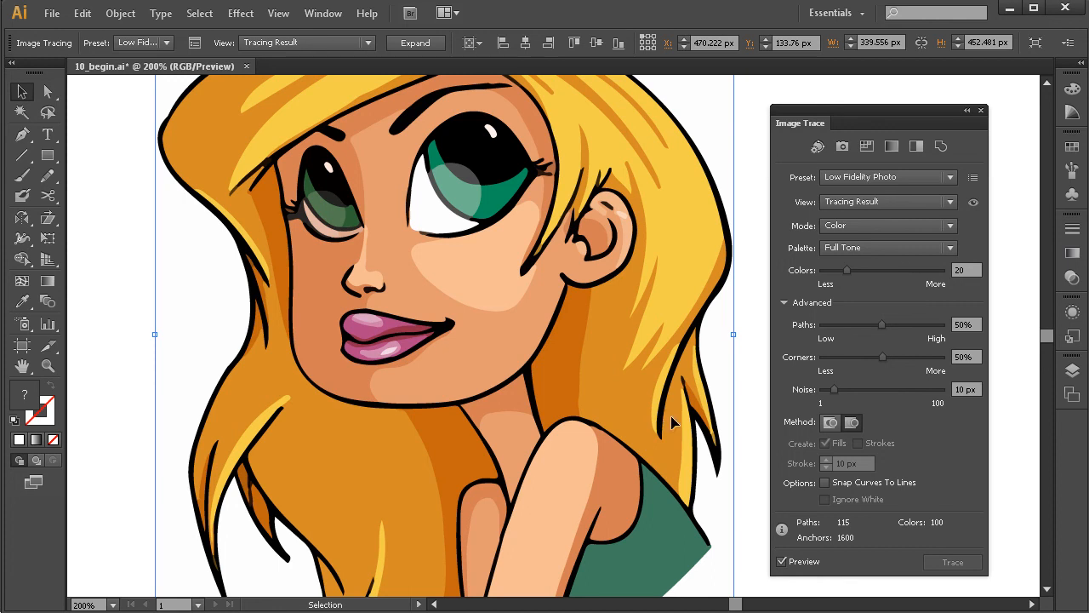
{"action": "left_click", "coordinate": [851, 422]}
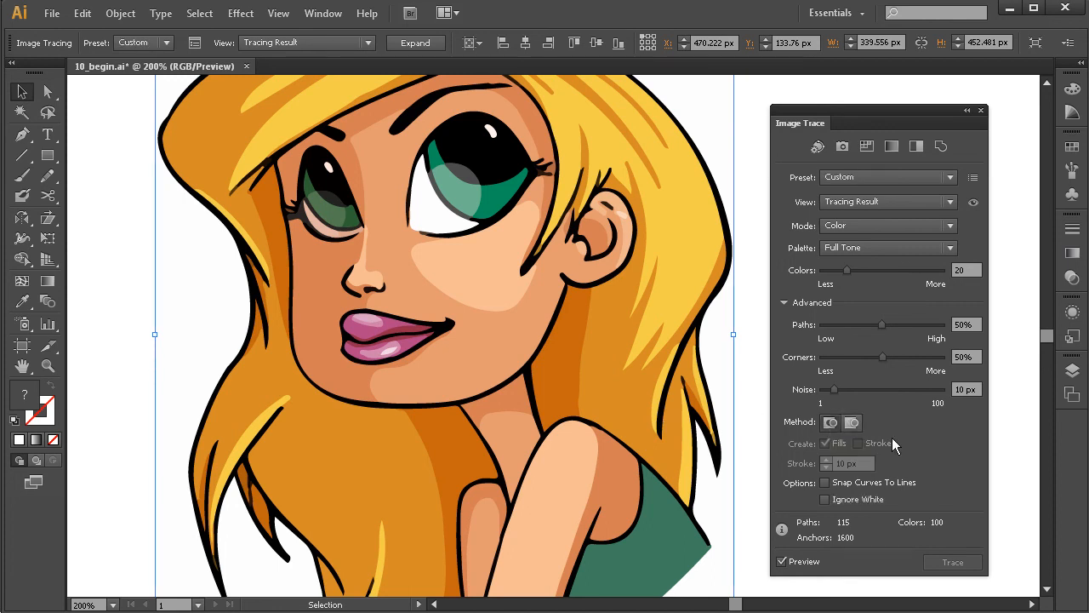
{"action": "scroll", "coordinate": [602, 347], "scroll_direction": "up", "scroll_amount": 3}
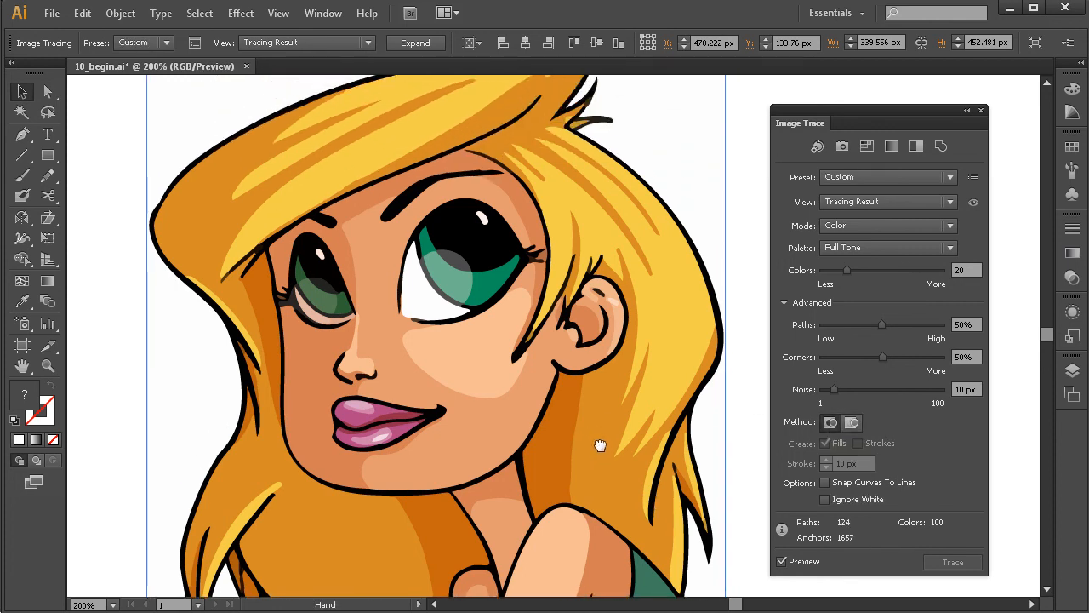
{"action": "left_click", "coordinate": [593, 375], "text": "ctrl+alt"}
{"action": "left_click_drag", "start_coordinate": [593, 376], "coordinate": [600, 409]}
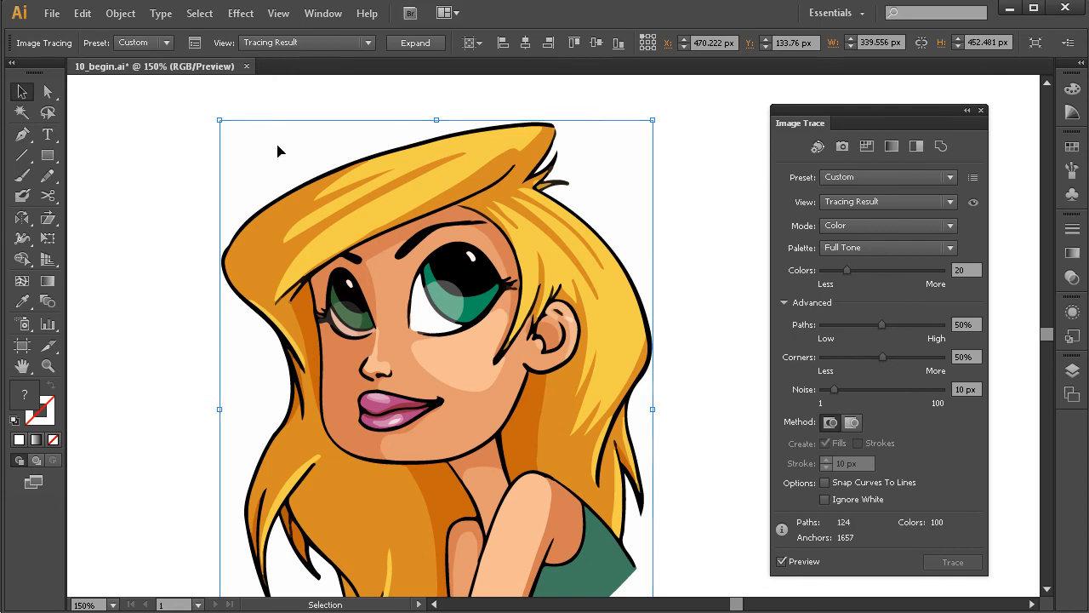
{"action": "scroll", "coordinate": [316, 528], "scroll_direction": "down", "scroll_amount": 4}
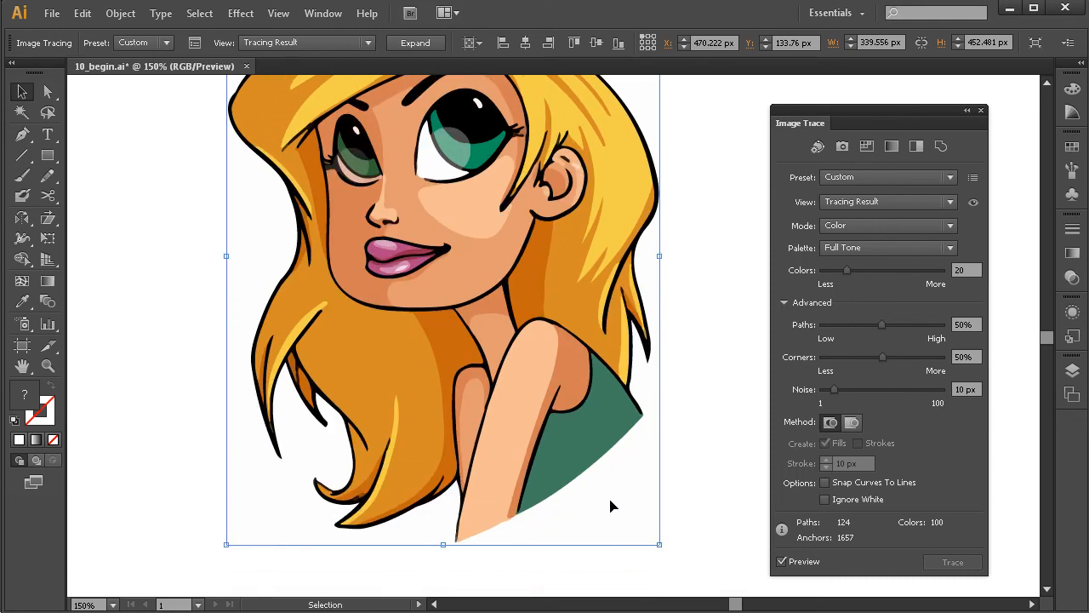
Step: Make the trace ignore white, expand it into editable vector paths, and close Image Trace
{"action": "left_click", "coordinate": [825, 499]}
{"action": "left_click", "coordinate": [431, 45]}
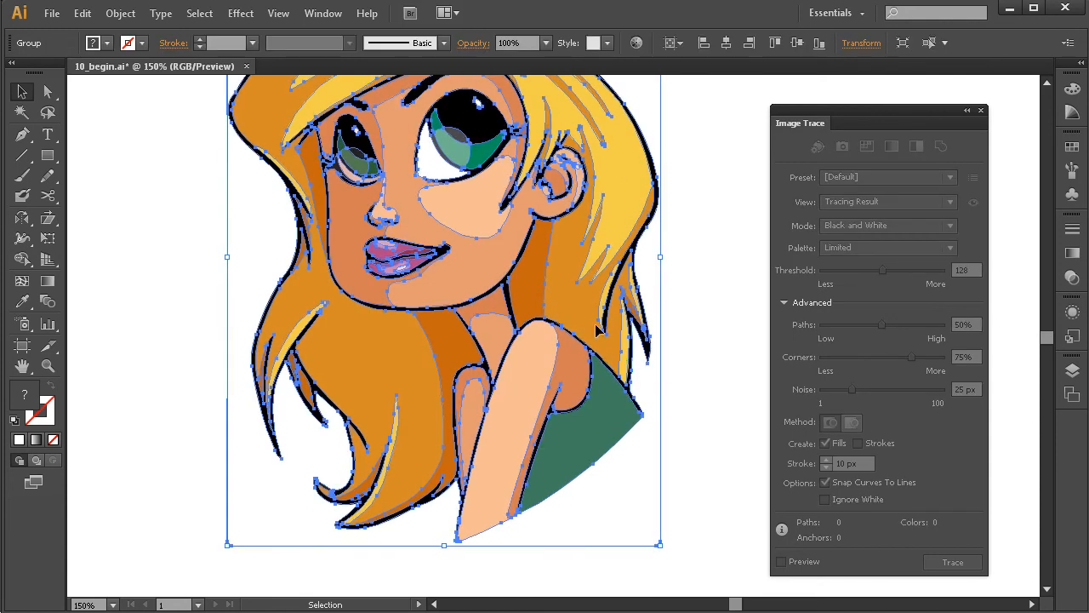
{"action": "left_click_drag", "start_coordinate": [565, 206], "coordinate": [559, 284]}
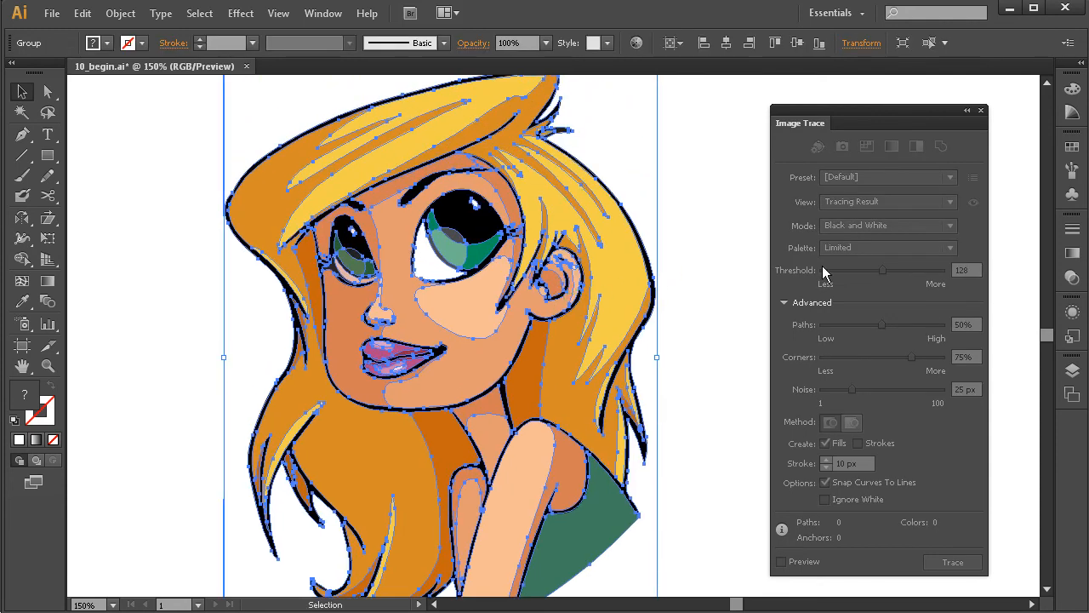
{"action": "left_click", "coordinate": [981, 110]}
{"action": "left_click_drag", "start_coordinate": [577, 363], "coordinate": [597, 332]}
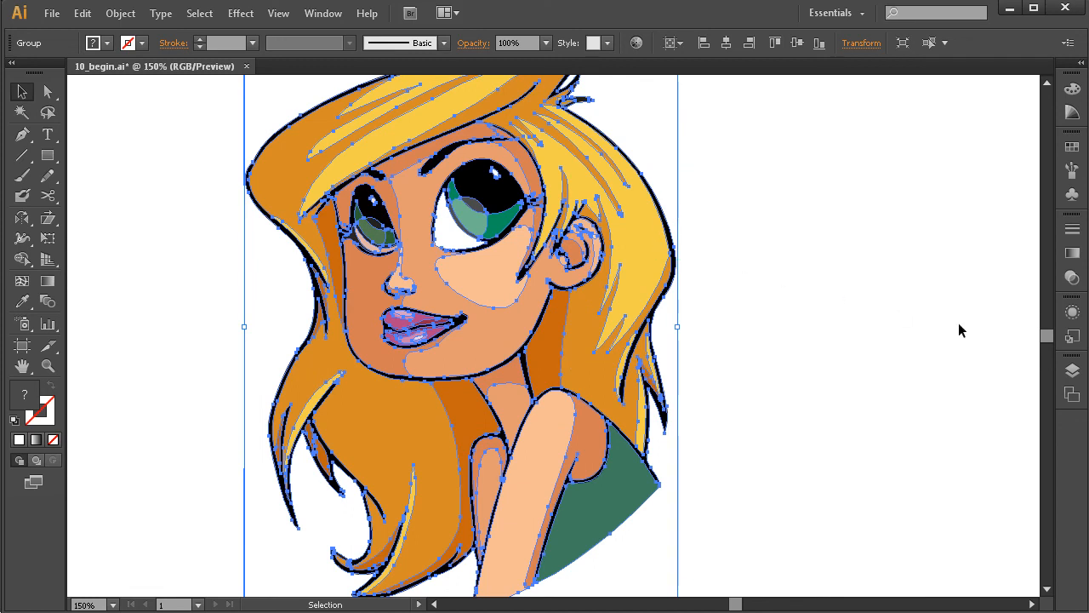
Step: Display the Appearance attributes and ungroup the expanded portrait into separate paths
{"action": "left_click", "coordinate": [1072, 311]}
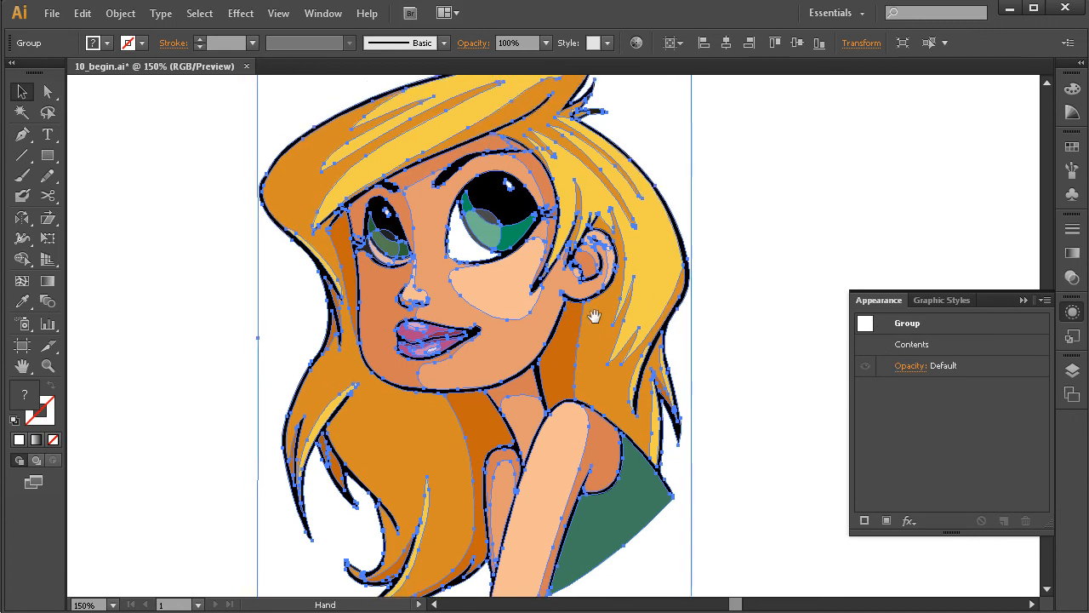
{"action": "key", "text": "ctrl+minus"}
{"action": "left_click", "coordinate": [668, 334]}
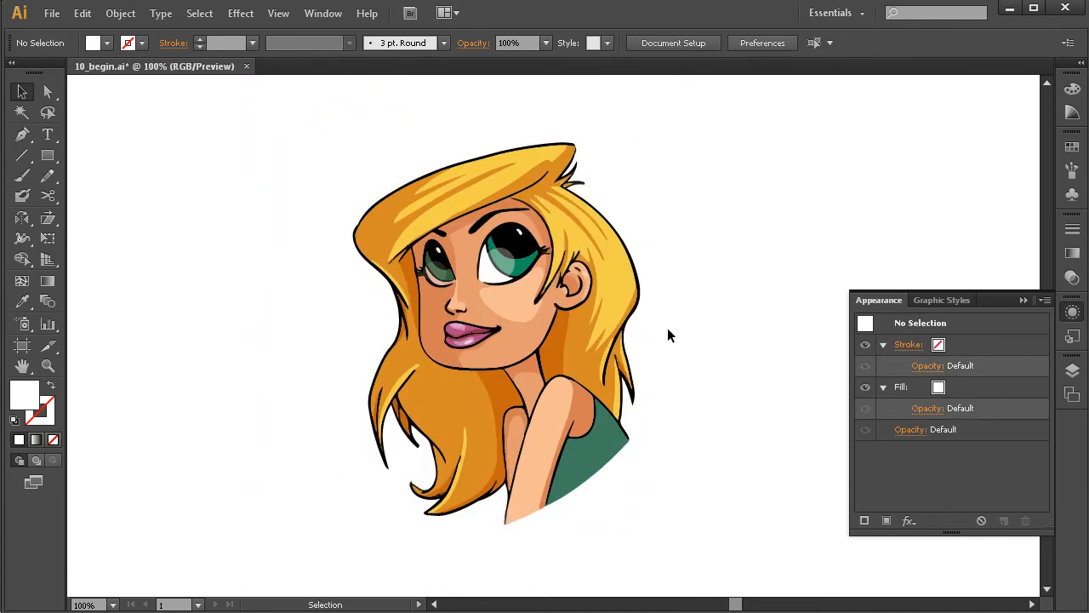
{"action": "left_click", "coordinate": [612, 284]}
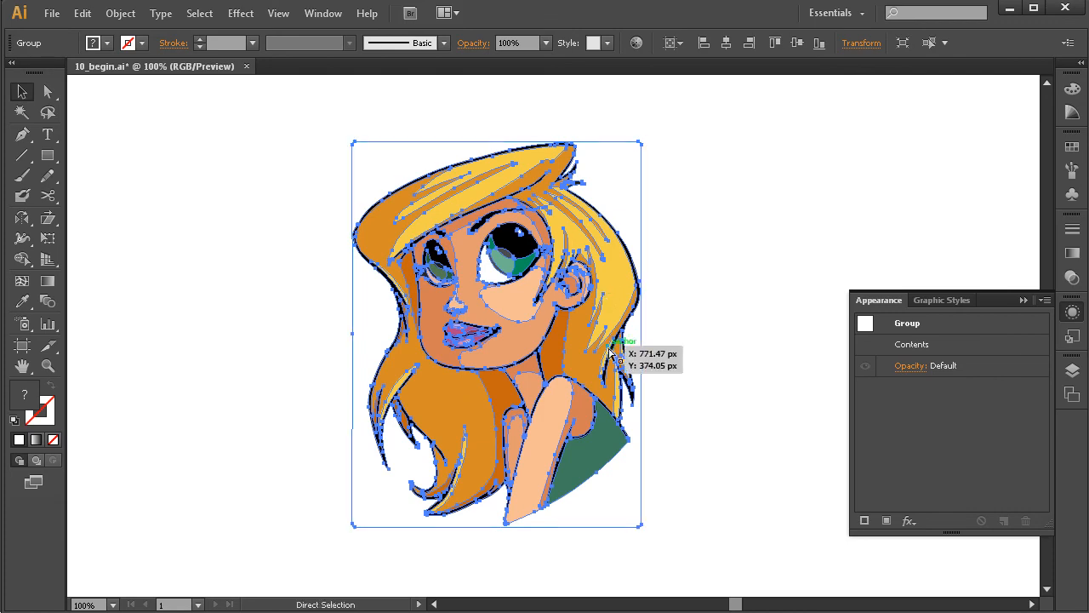
{"action": "key", "text": "ctrl+shift+g"}
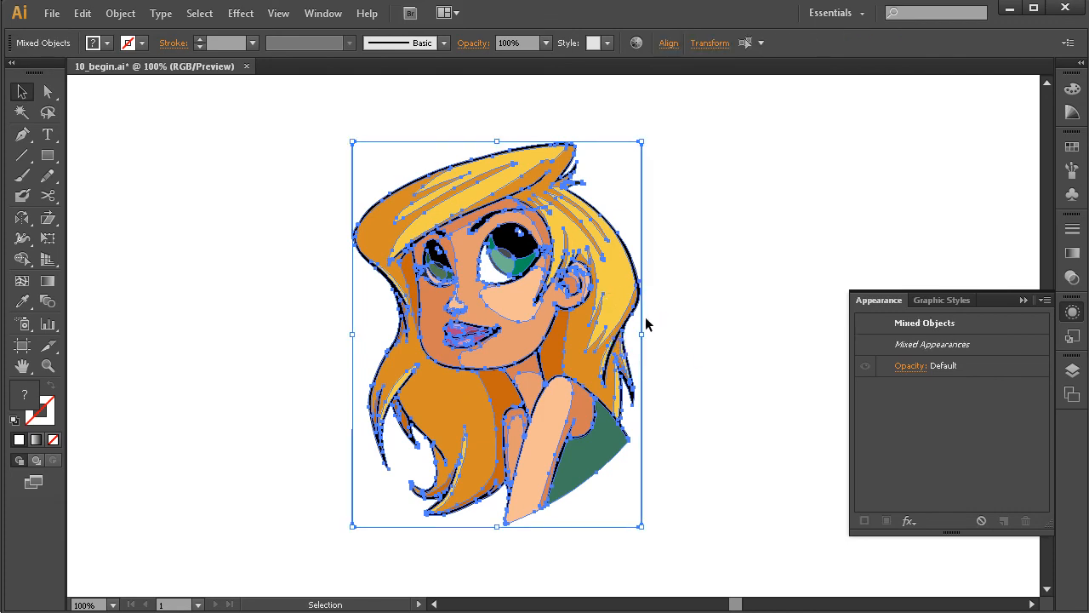
Step: Deselect the artwork and move the unfilled compound path off the portrait, up and to the right
{"action": "left_click", "coordinate": [669, 265]}
{"action": "left_click_drag", "start_coordinate": [626, 201], "coordinate": [782, 180]}
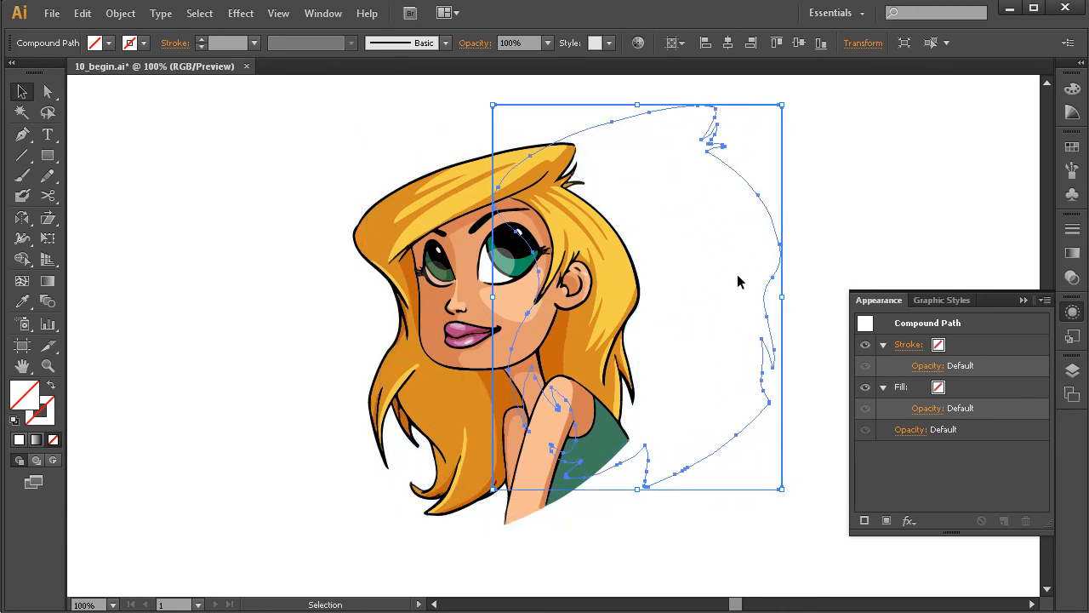
{"action": "left_click", "coordinate": [700, 460]}
Step: Try moving the yellow hair shape behind the ear away from the head, undo the move, and deselect everything
{"action": "left_click_drag", "start_coordinate": [656, 159], "coordinate": [674, 223]}
{"action": "left_click", "coordinate": [613, 193]}
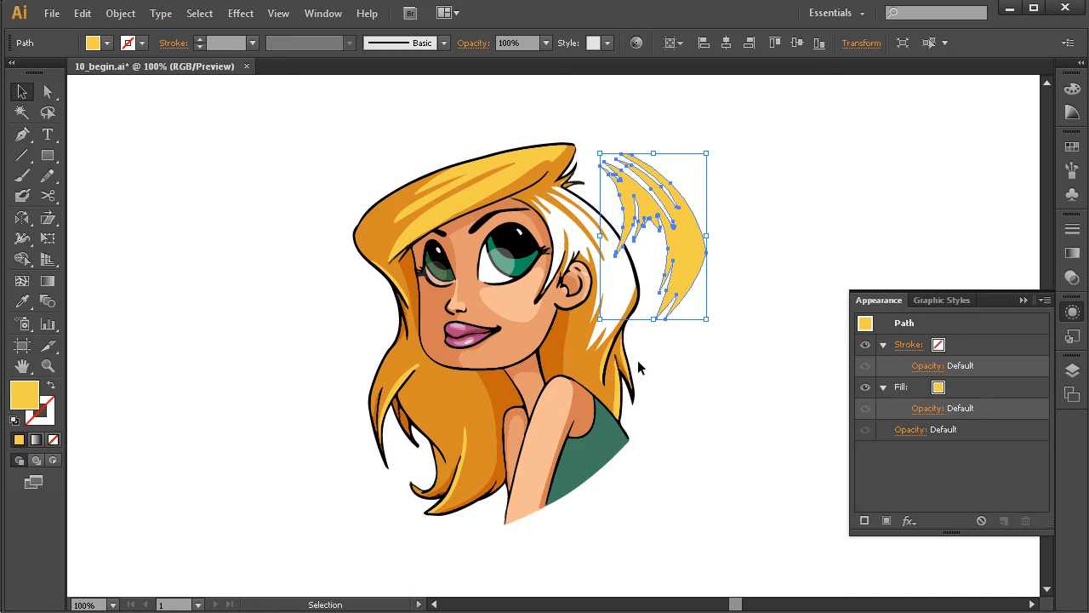
{"action": "key", "text": "ctrl+z"}
{"action": "key", "text": "space"}
{"action": "left_click_drag", "start_coordinate": [577, 402], "coordinate": [576, 362]}
{"action": "key", "text": "ctrl+space"}
{"action": "left_click_drag", "start_coordinate": [728, 107], "coordinate": [371, 466]}
{"action": "left_click_drag", "start_coordinate": [610, 345], "coordinate": [601, 332]}
{"action": "left_click", "coordinate": [739, 266]}
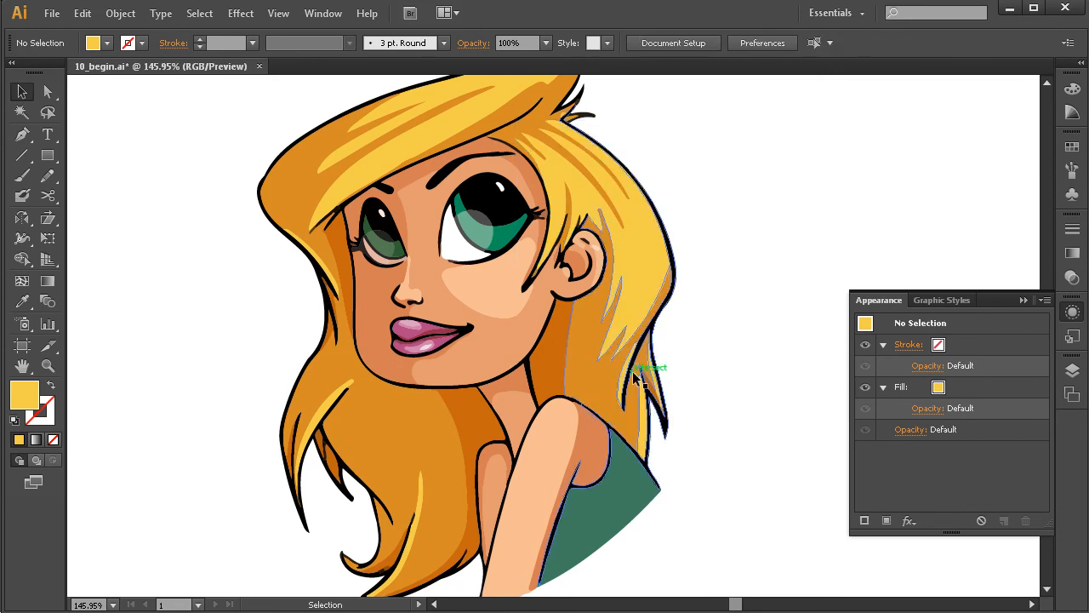